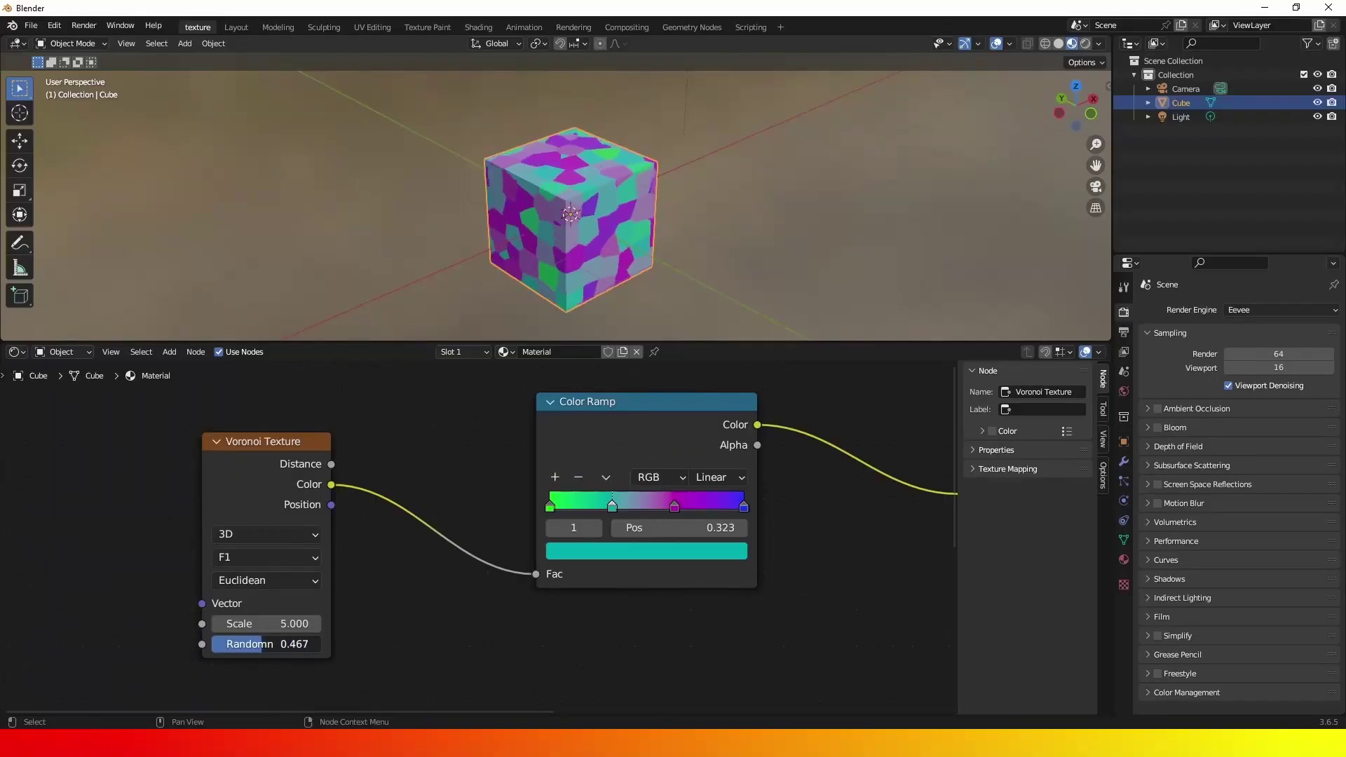
- Adjust the Randomness of the Voronoi Texture node in the cube's multicoloured material
scroll(650, 202, down, 2)
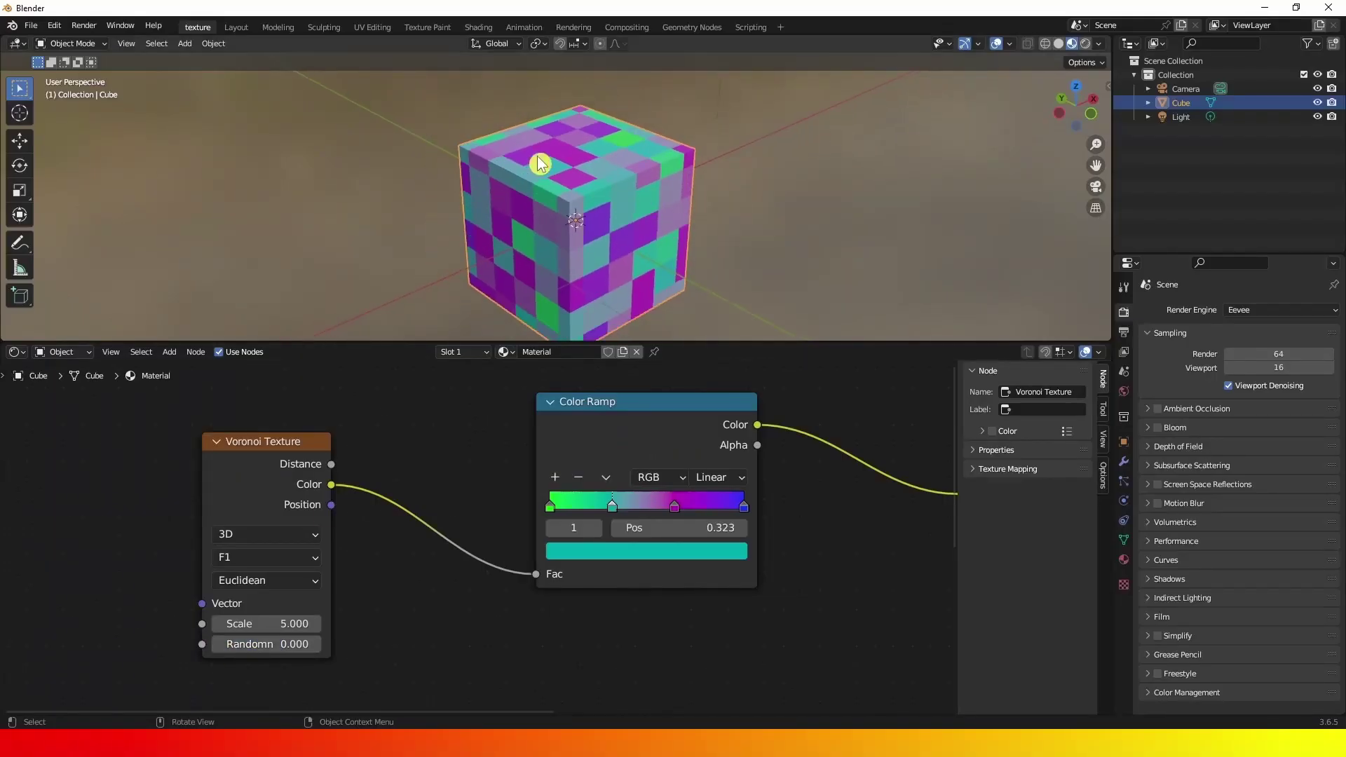
drag(240, 643, 315, 643)
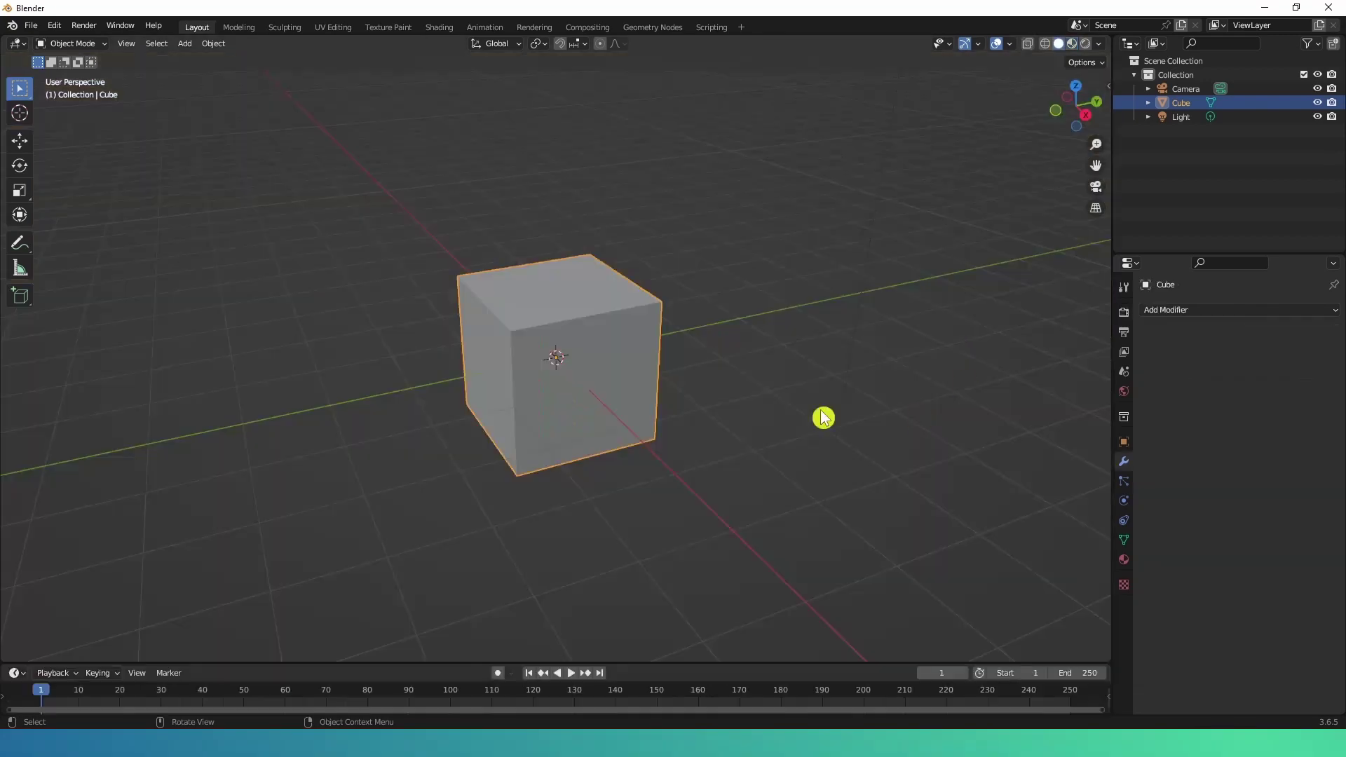
- Set the surface shader of the default cube's material to Anisotropic BSDF
scroll(813, 410, up, 2)
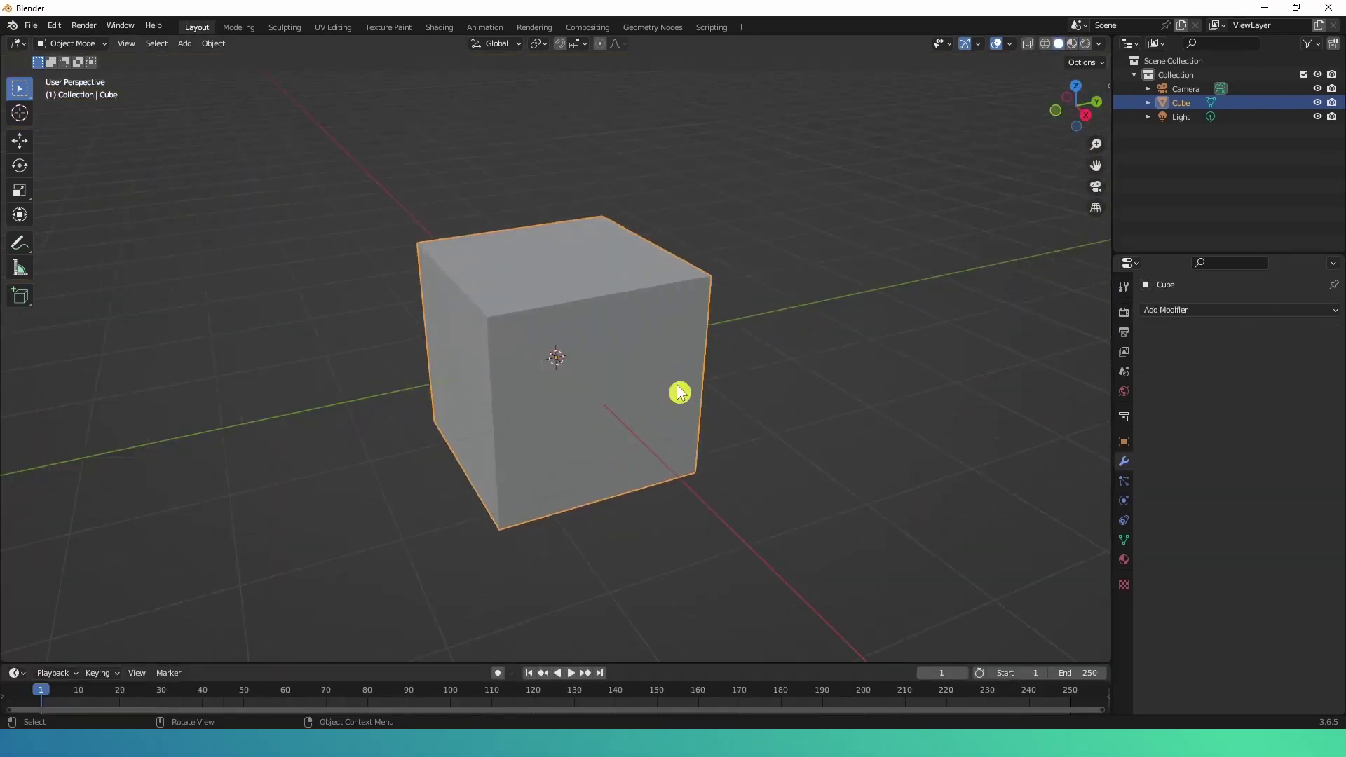
click(1124, 559)
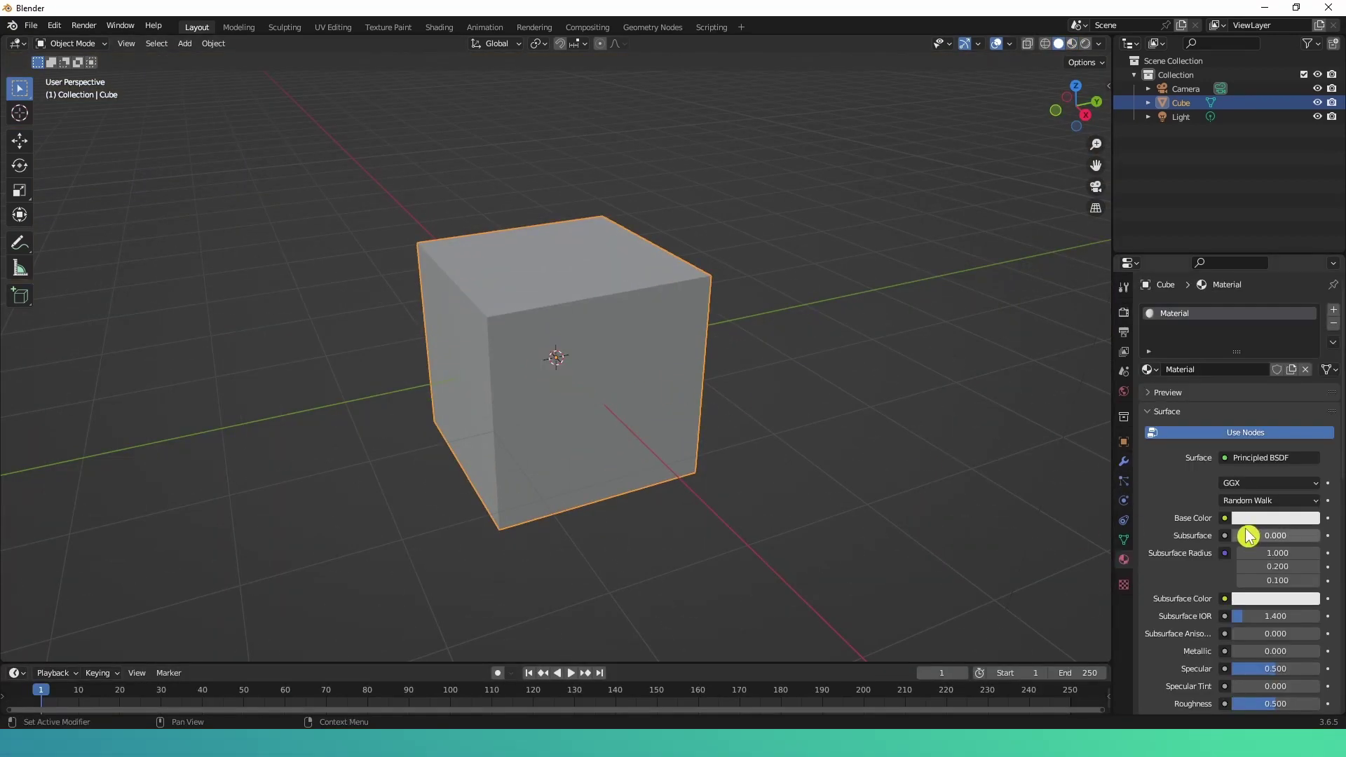
click(1252, 458)
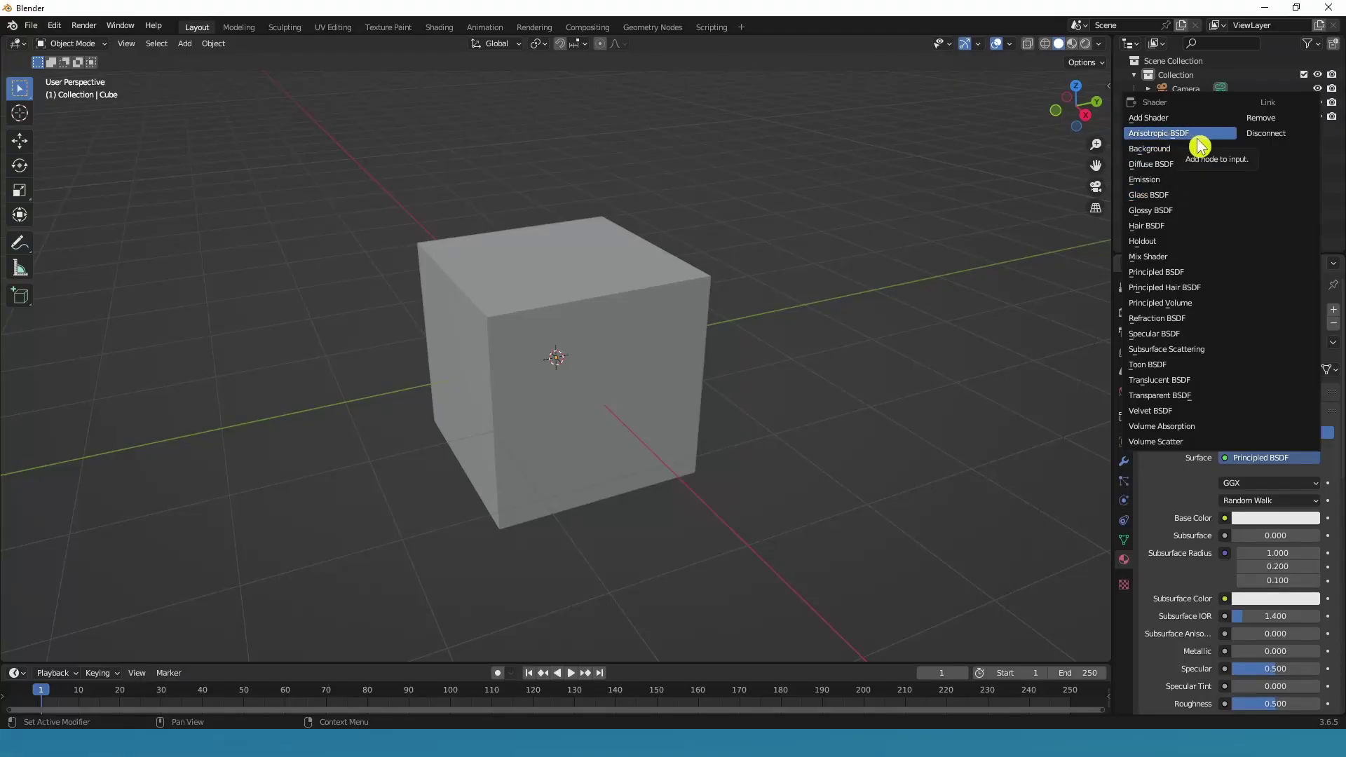
click(1270, 464)
click(1270, 464)
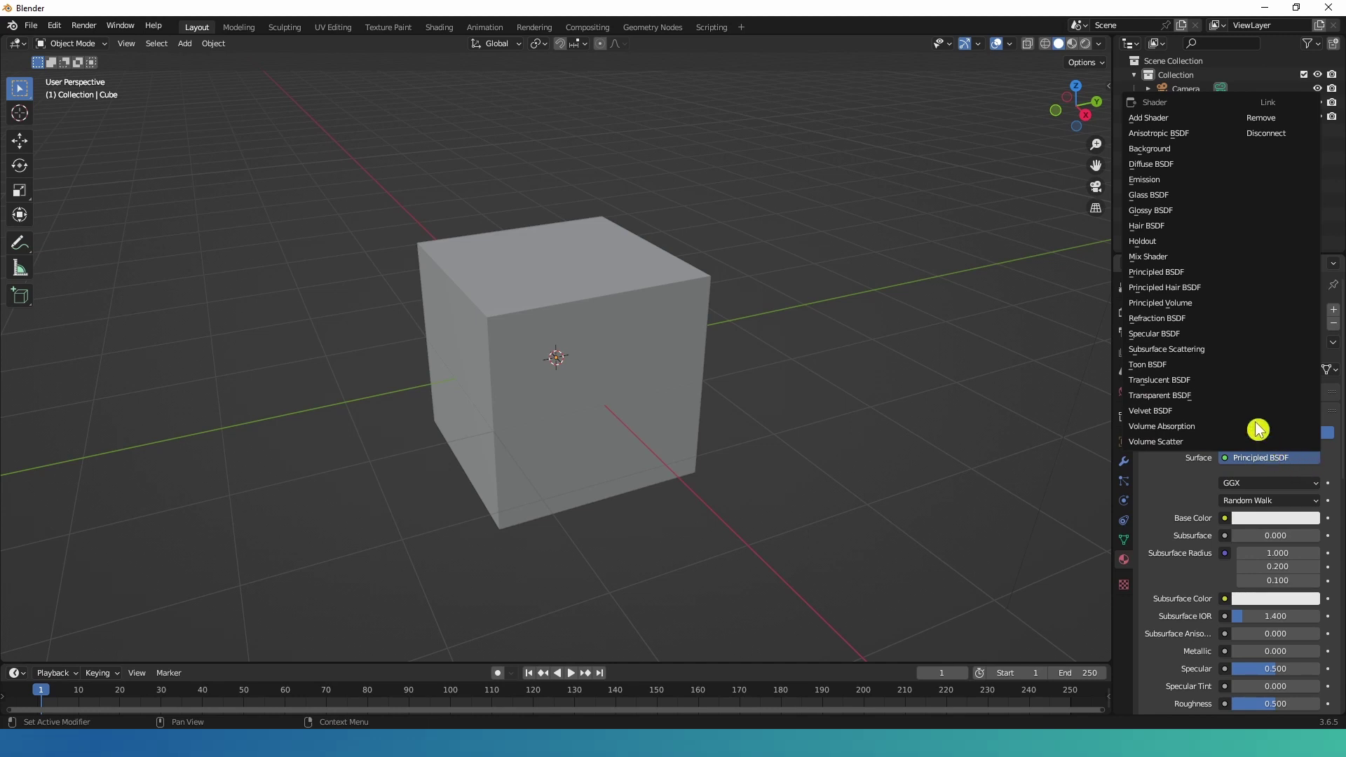
click(1166, 133)
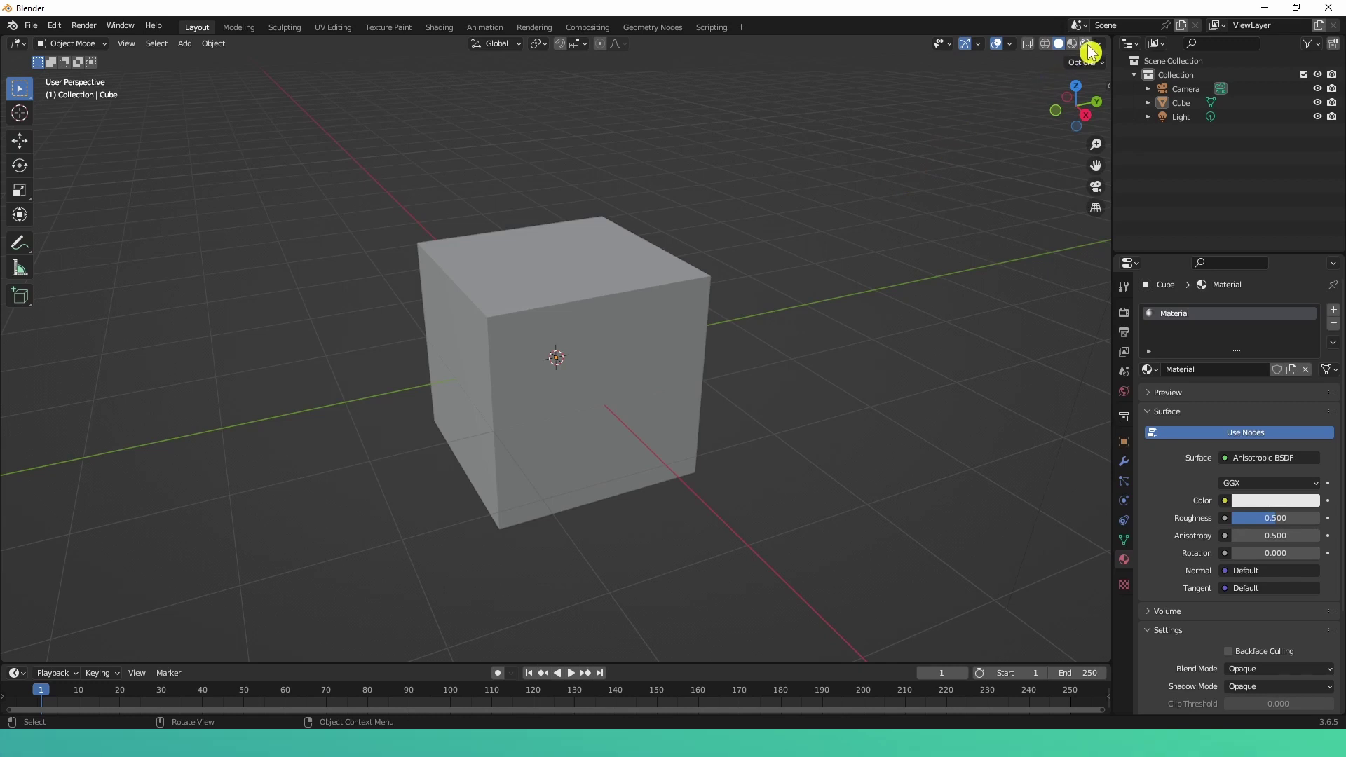
- Switch the viewport to rendered shading and set the render engine to Cycles
key(z)
key(8)
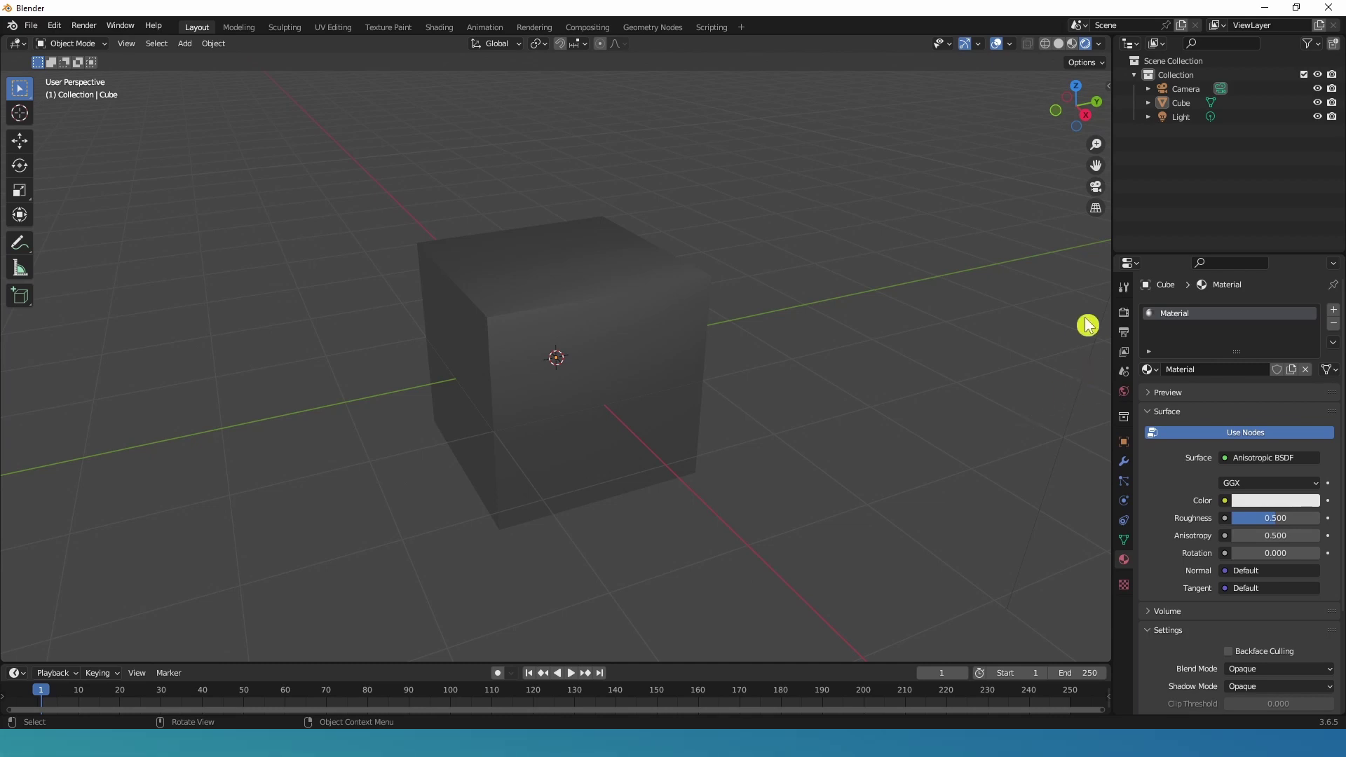
click(1122, 314)
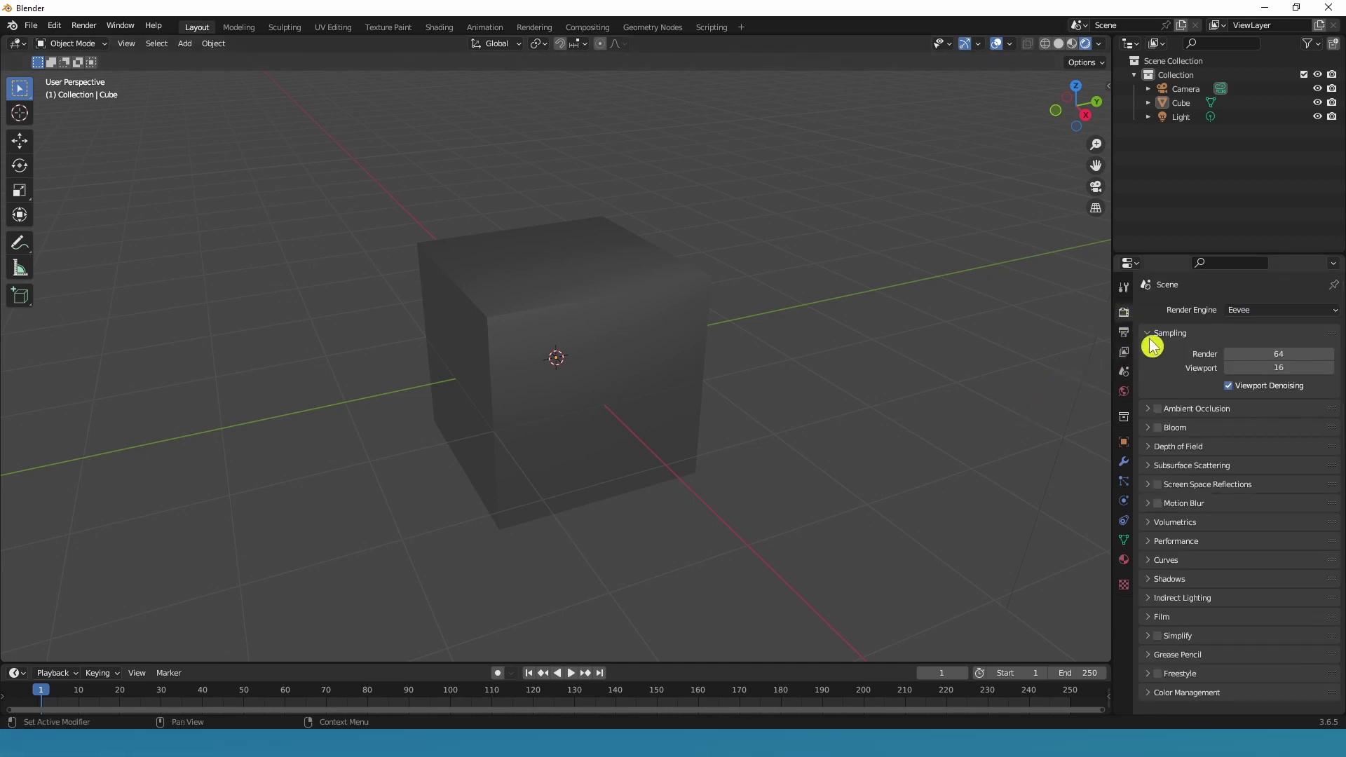
click(1264, 312)
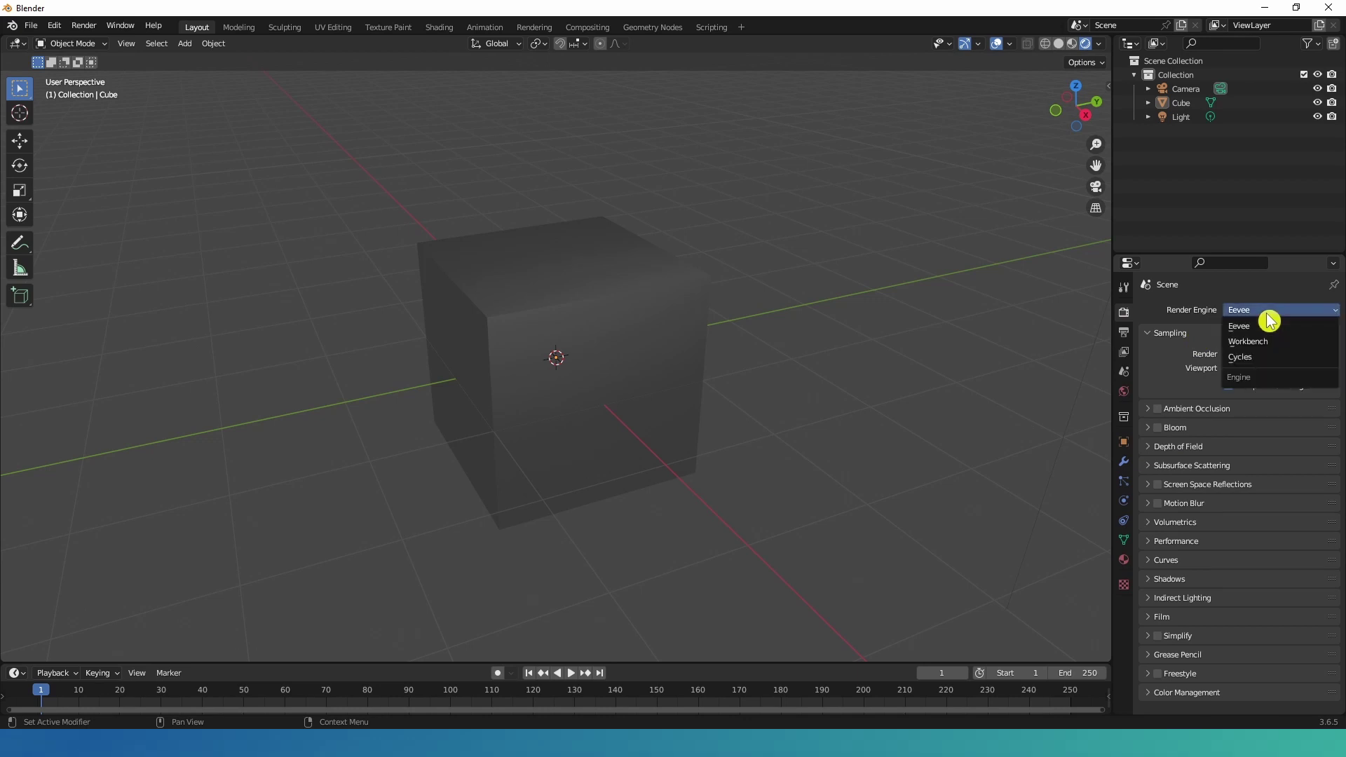
click(1275, 358)
- Enable denoising for the viewport and set the final render's Max Samples to 50
middle_drag(687, 309, 718, 364)
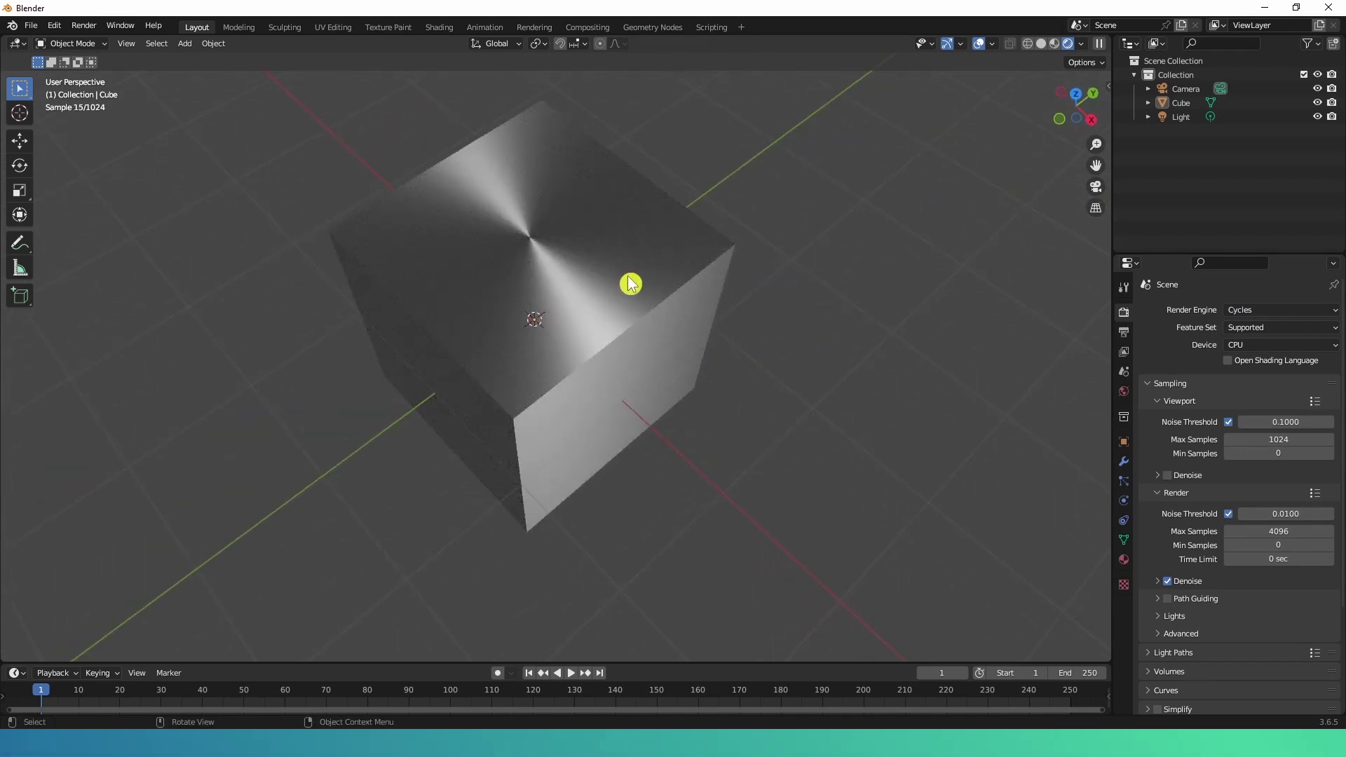
middle_drag(616, 286, 628, 232)
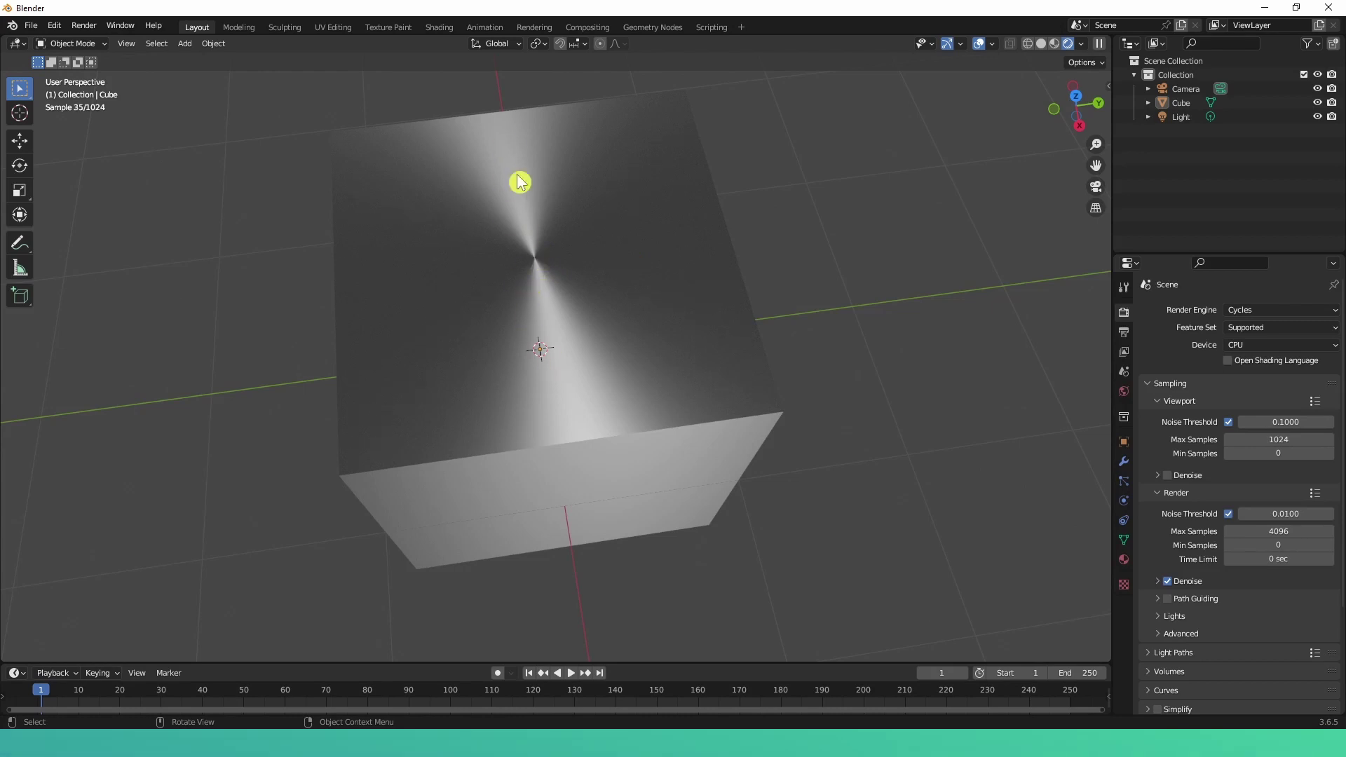
mouse_move(808, 369)
middle_down()
mouse_move(802, 336)
mouse_move(796, 361)
middle_up()
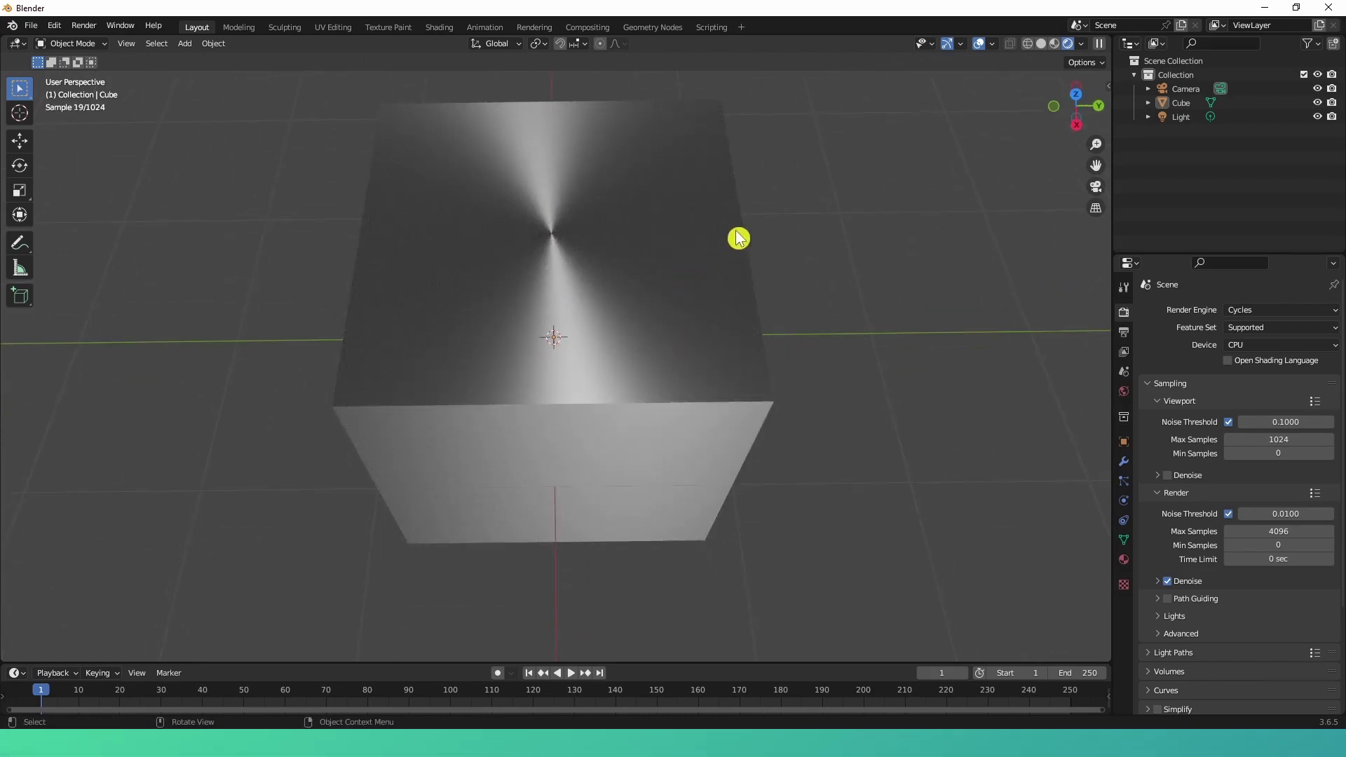
click(1167, 476)
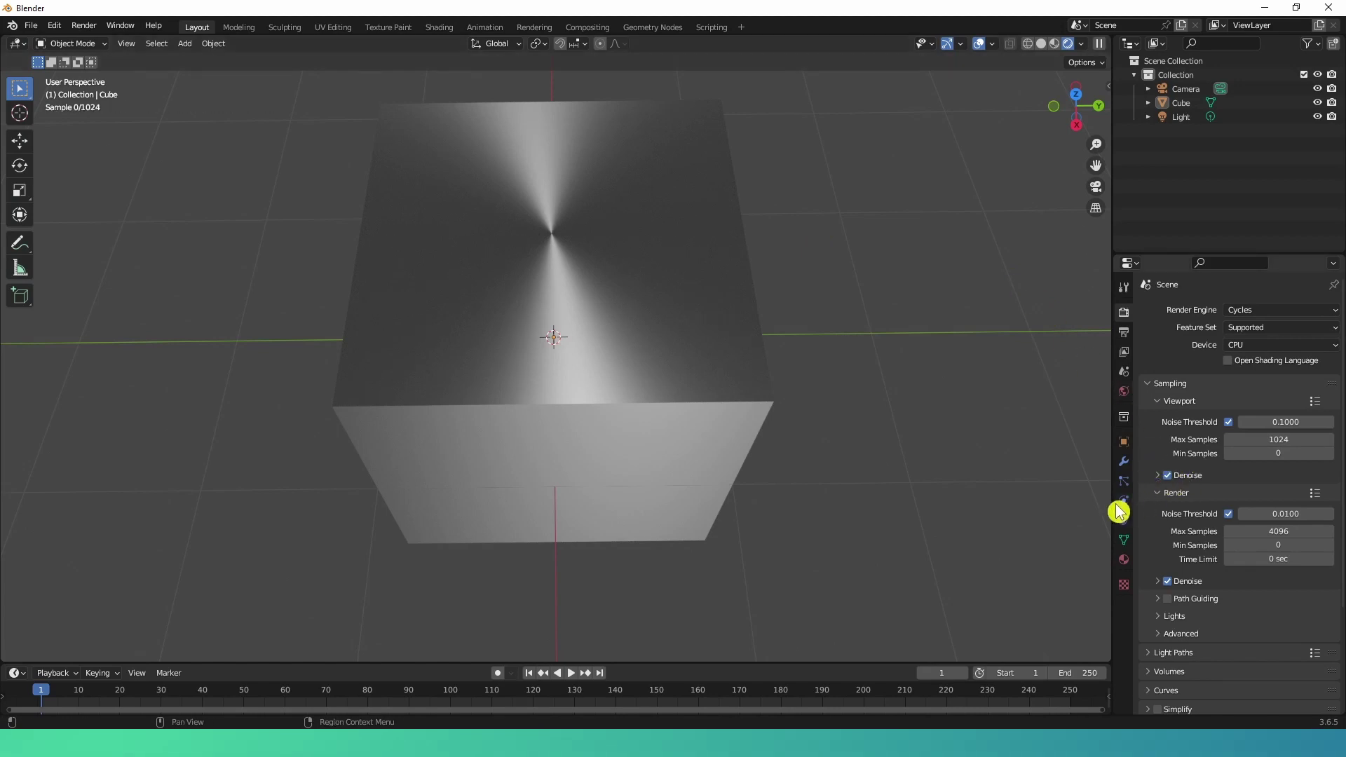
click(1281, 534)
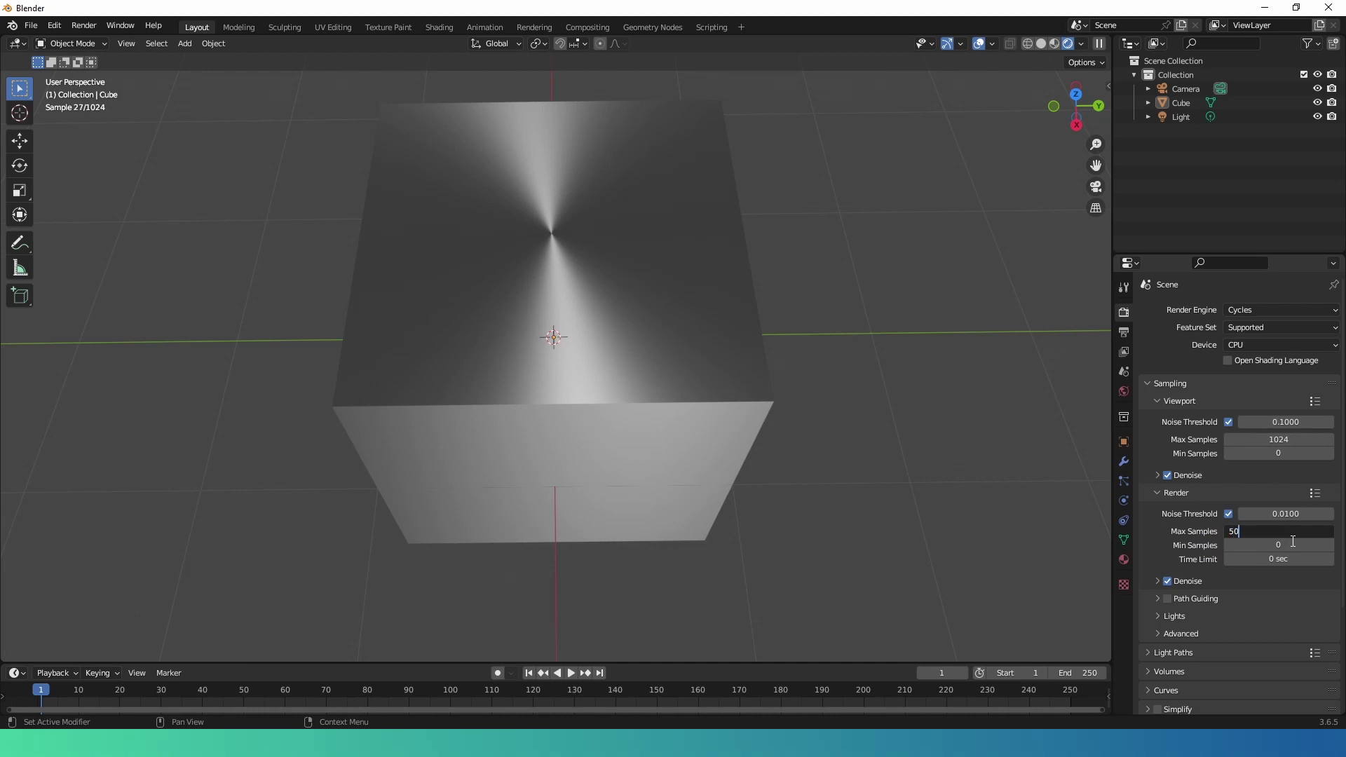
click(963, 390)
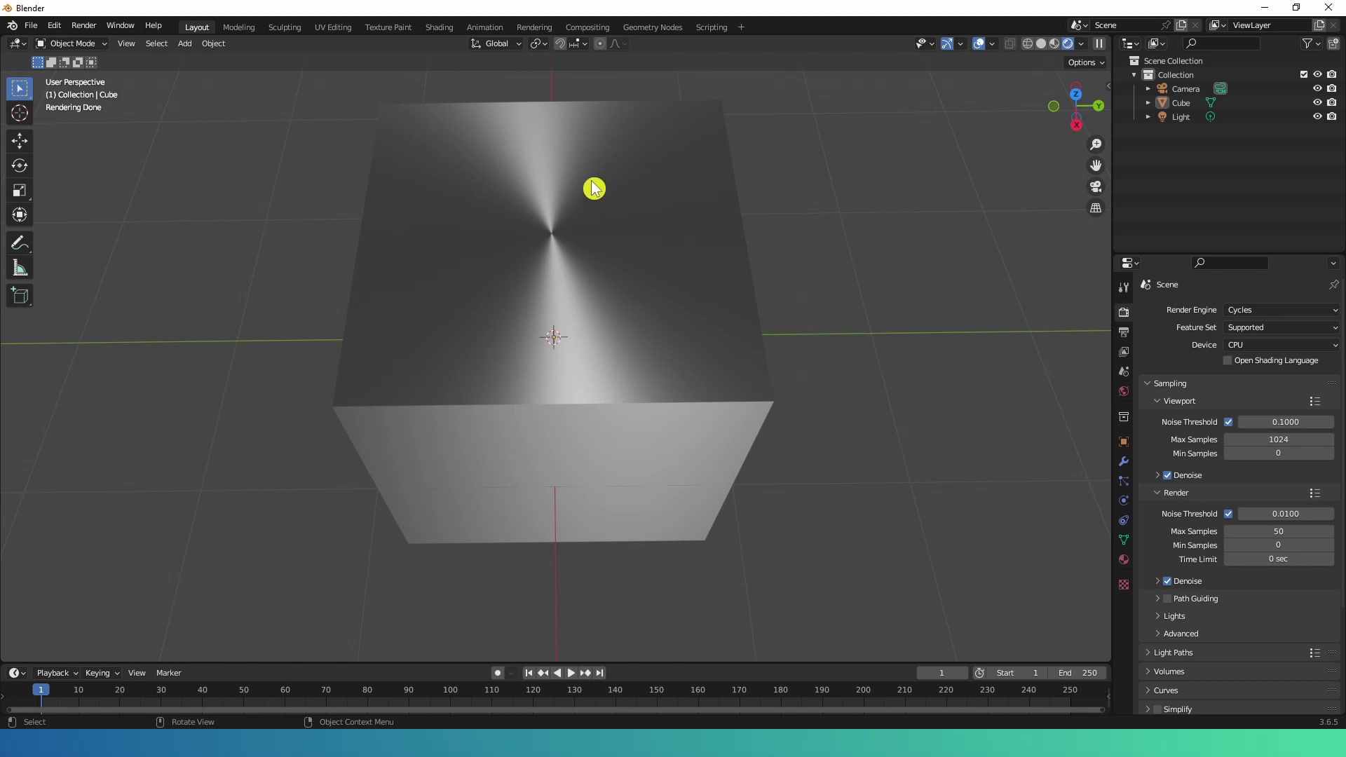
- Split the 3D viewport into two side-by-side areas and turn the new one into a Shader Editor with its sidebar hidden
drag(3, 38, 539, 89)
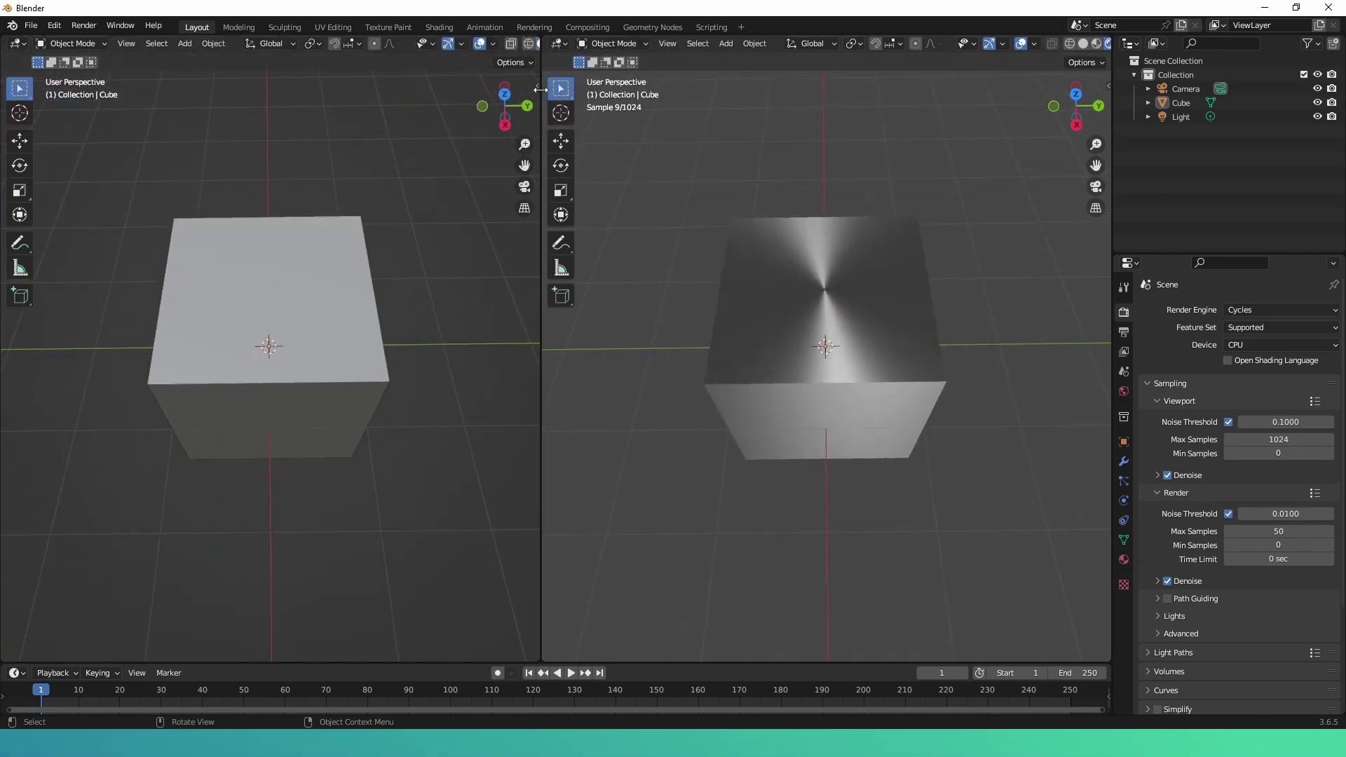
click(17, 43)
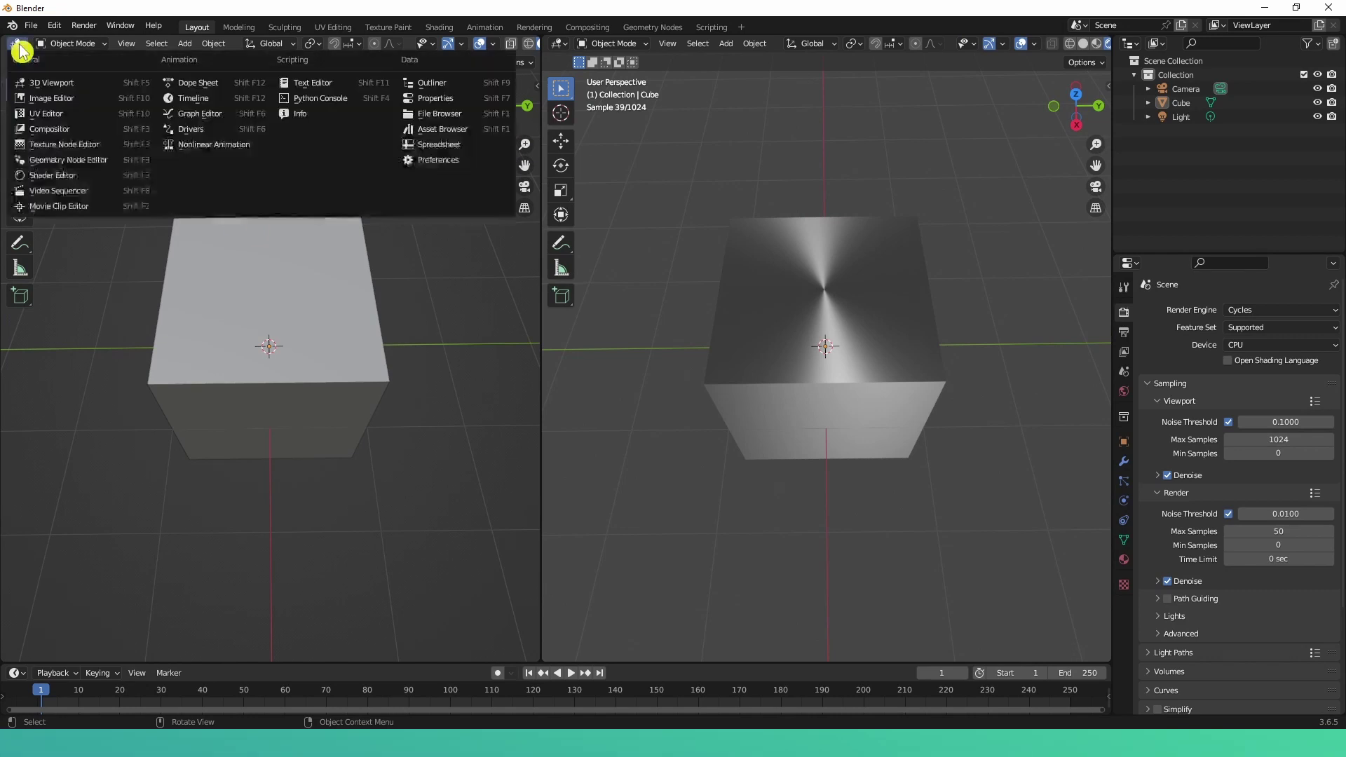
click(66, 181)
key(n)
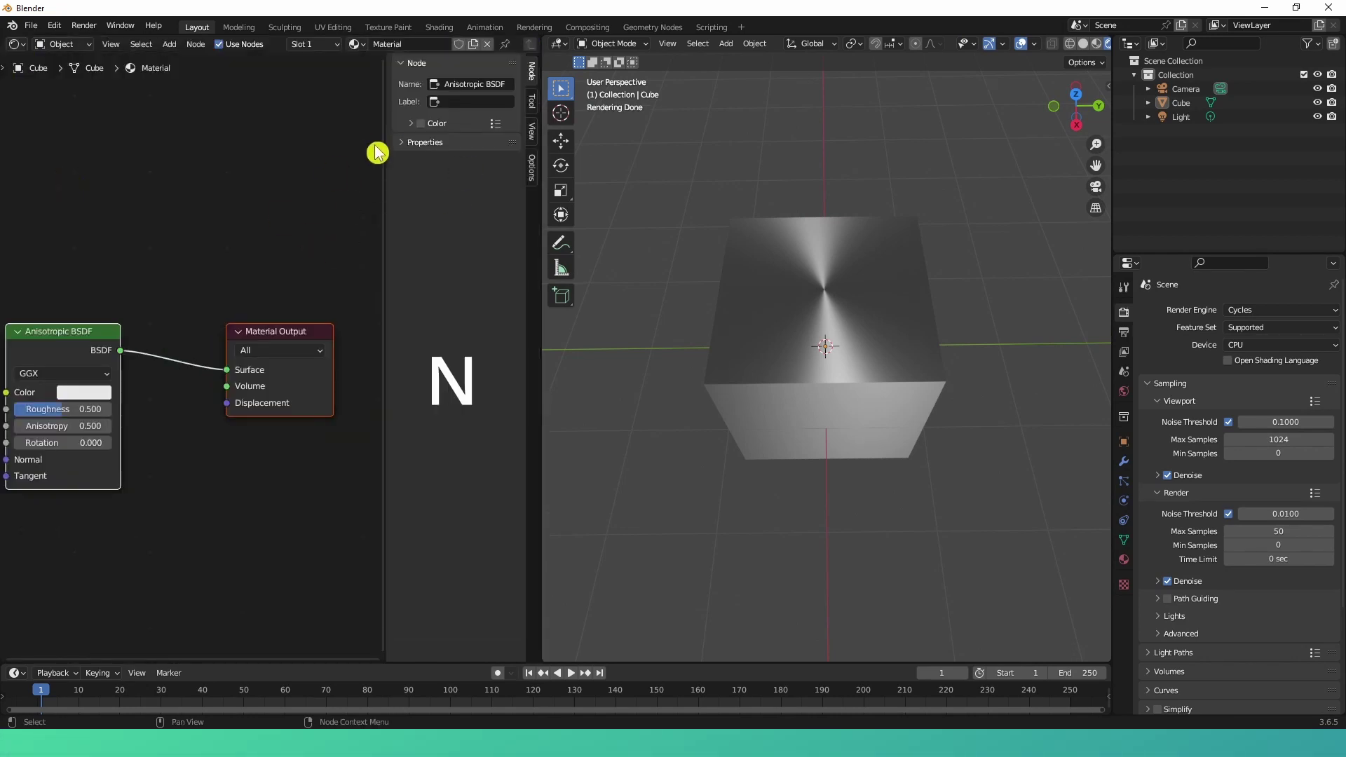
key(n)
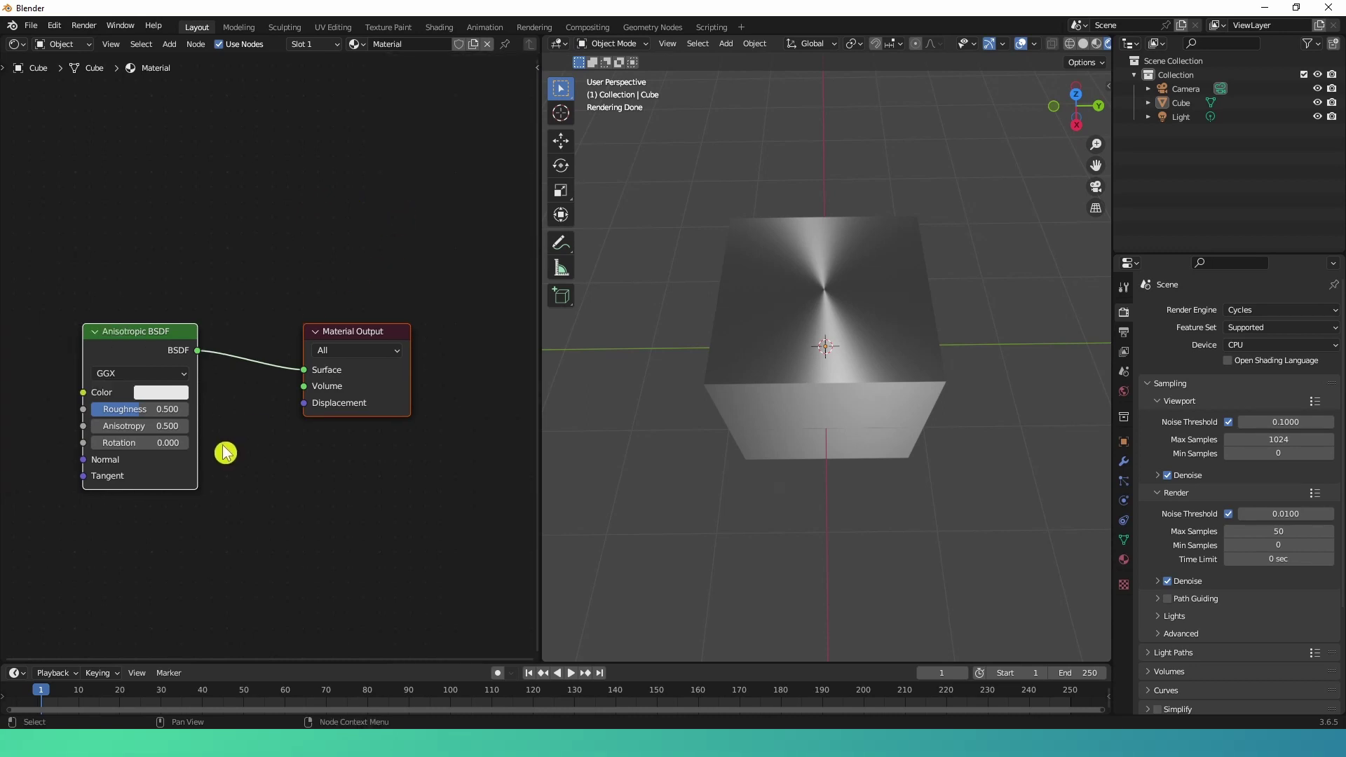
- Try Roughness values of 1.000, 0.308 and about 0.53 on the Anisotropic BSDF node
scroll(316, 342, up, 2)
middle_drag(234, 435, 291, 339)
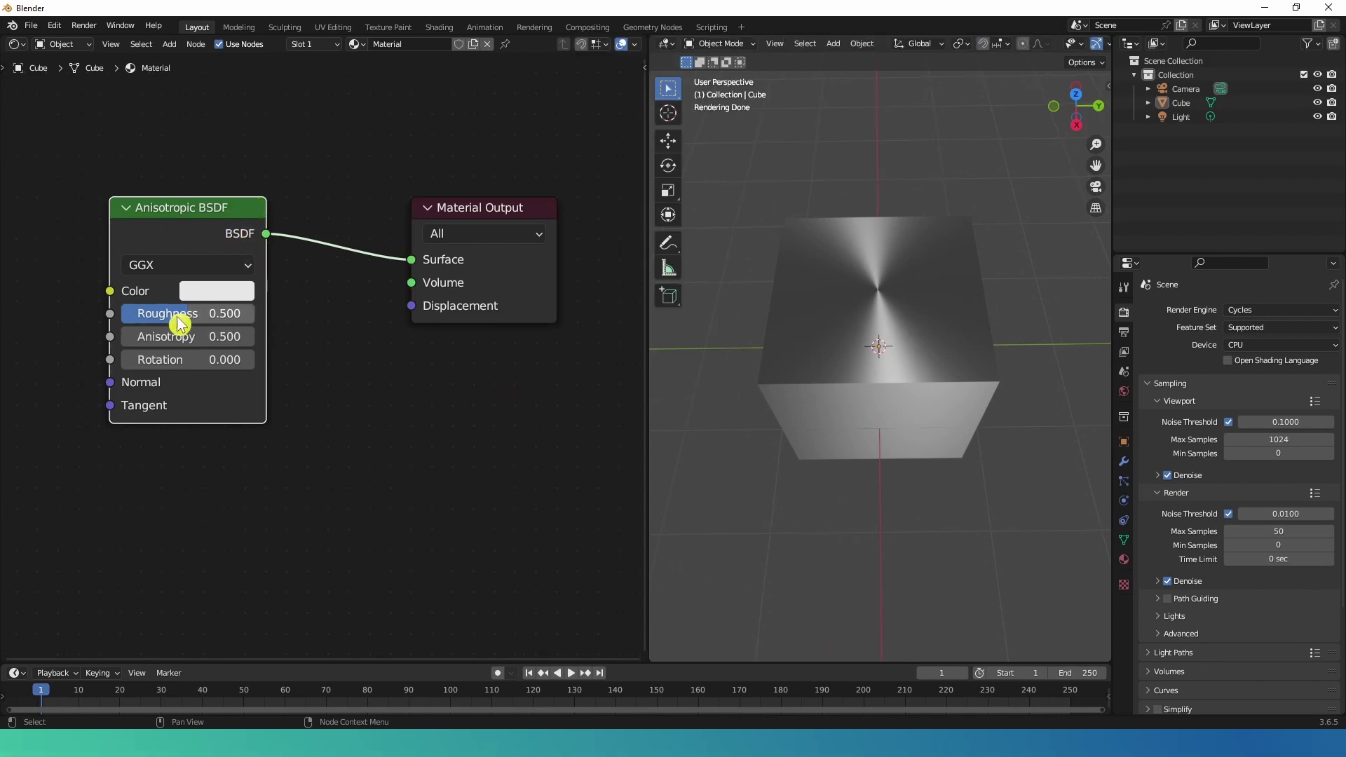
drag(197, 329, 267, 329)
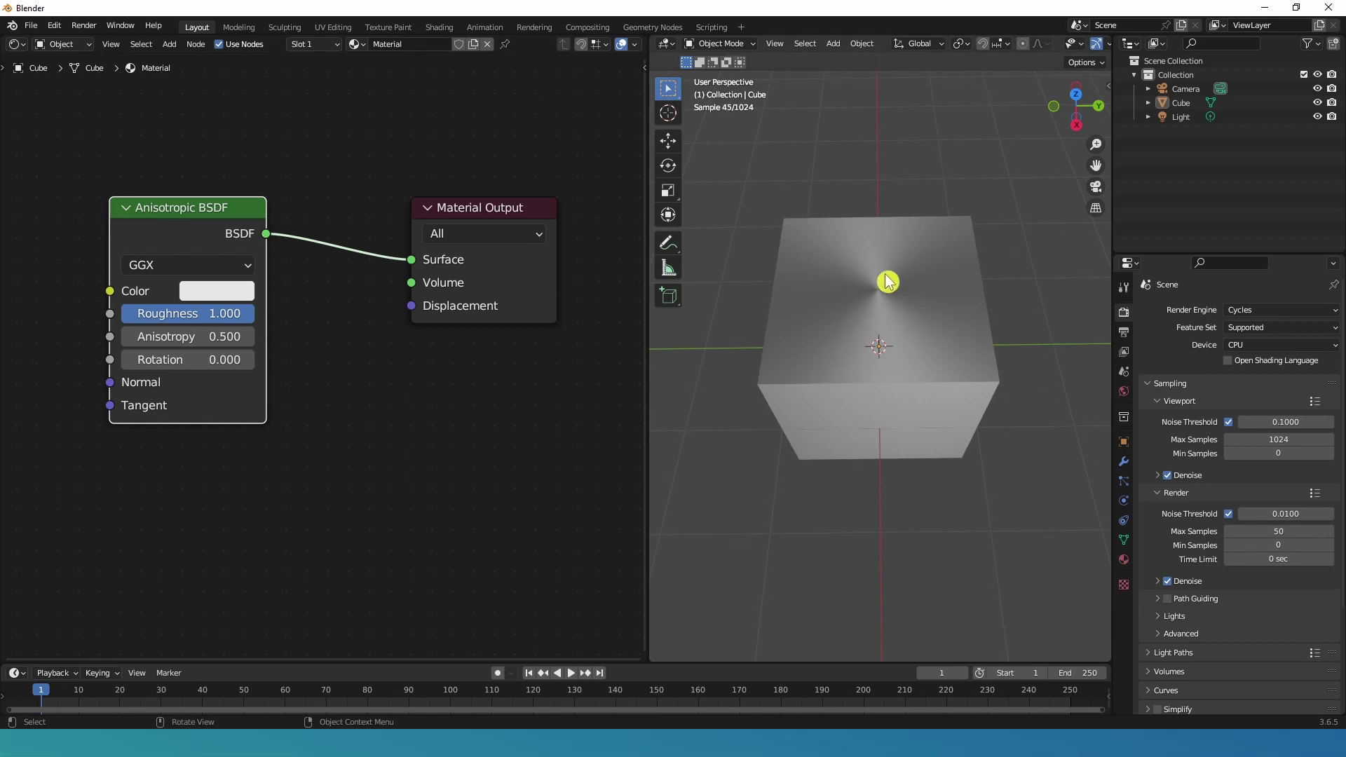
drag(251, 321, 162, 313)
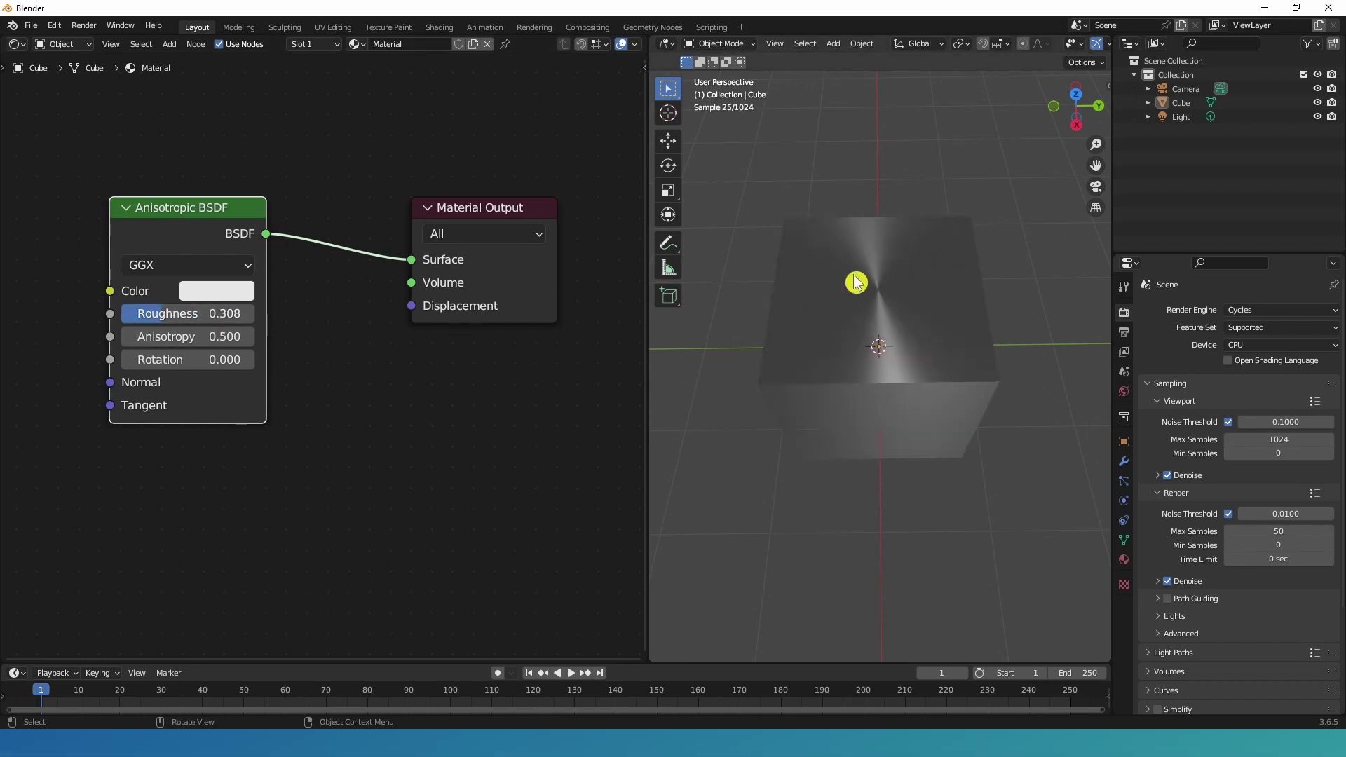
scroll(855, 280, up, 3)
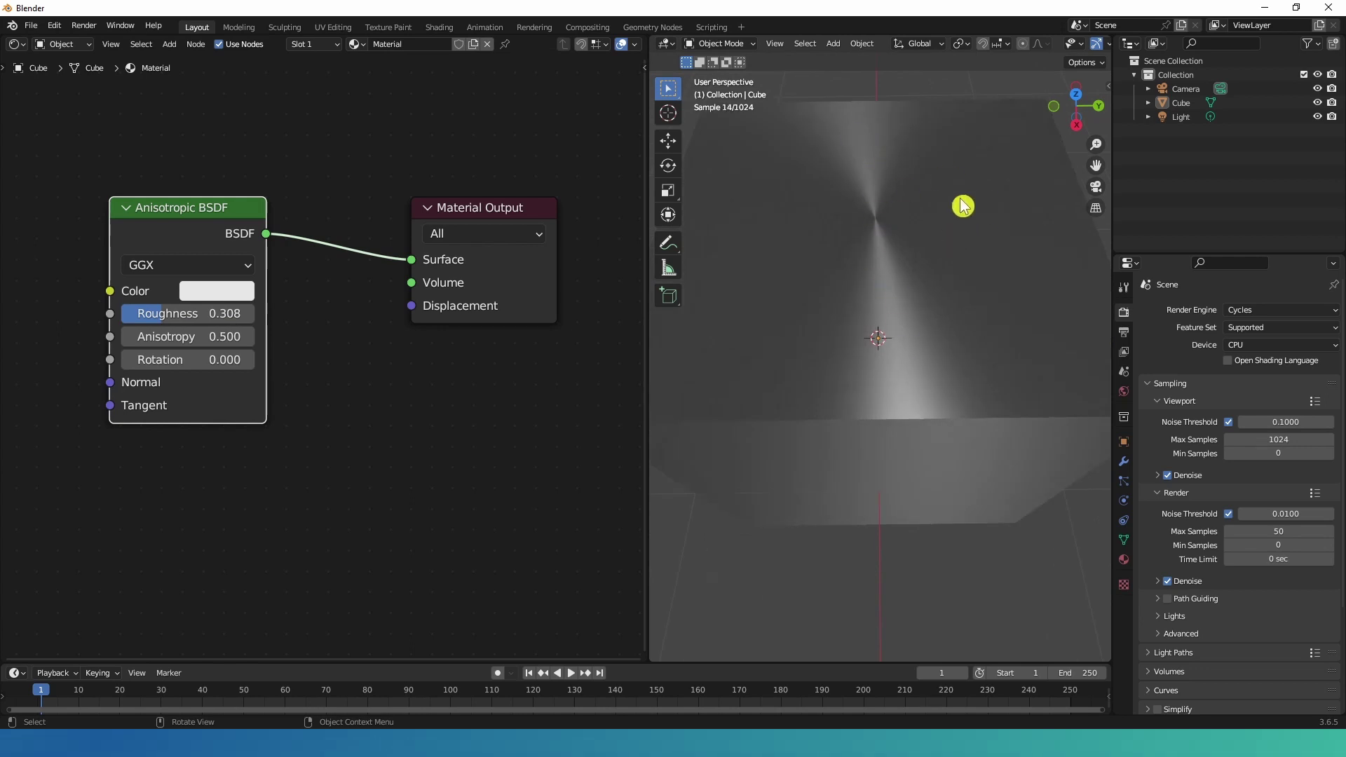
drag(208, 322, 616, 144)
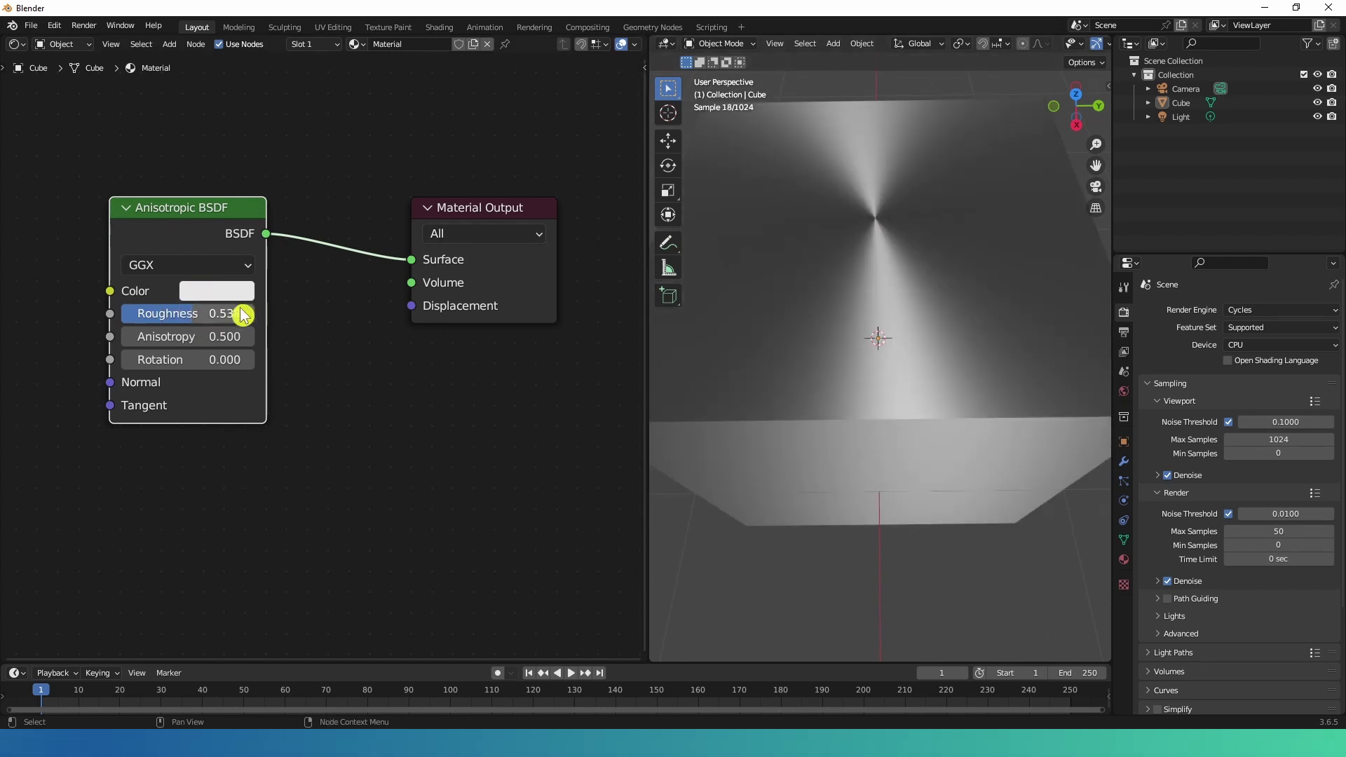
- Set the Anisotropic BSDF node's Roughness to 0.5 and select the cube
click(187, 313)
text(0.5)
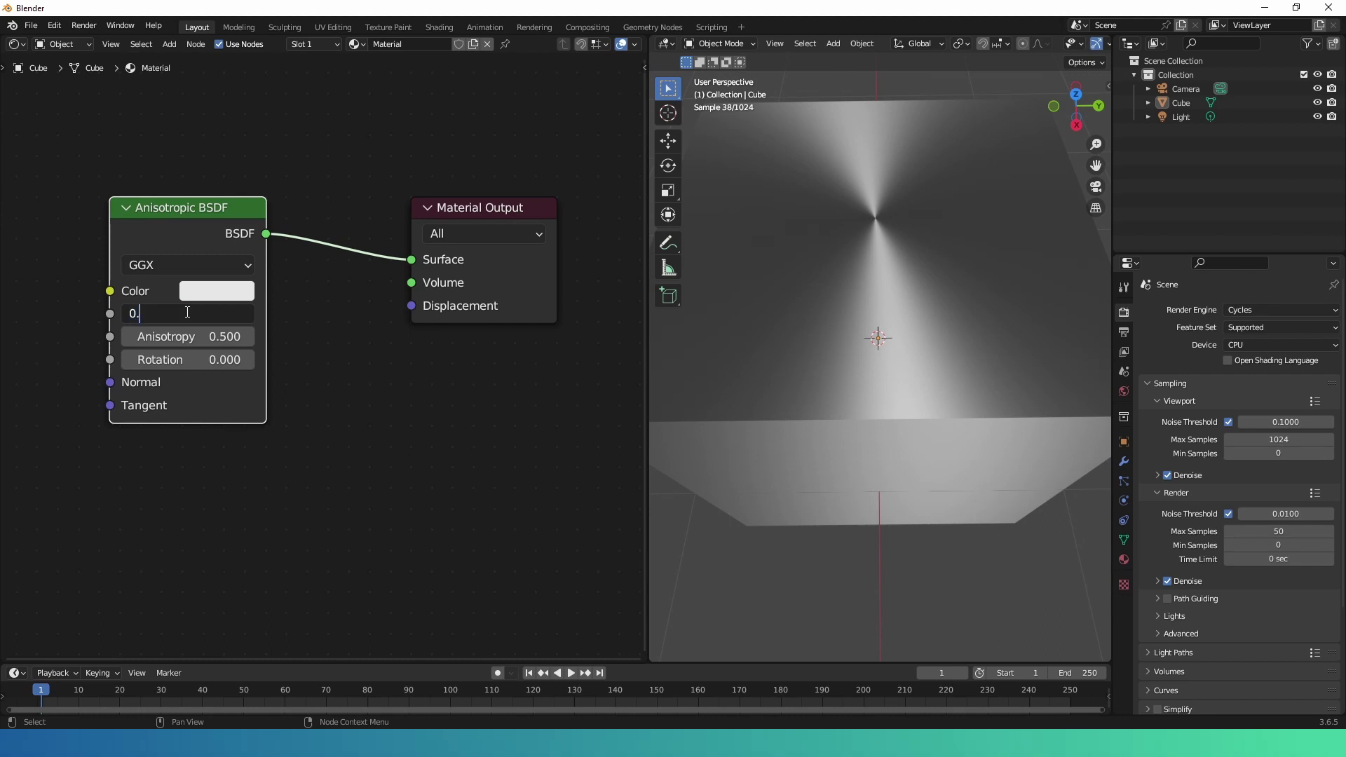
key(Return)
scroll(856, 291, down, 3)
click(856, 291)
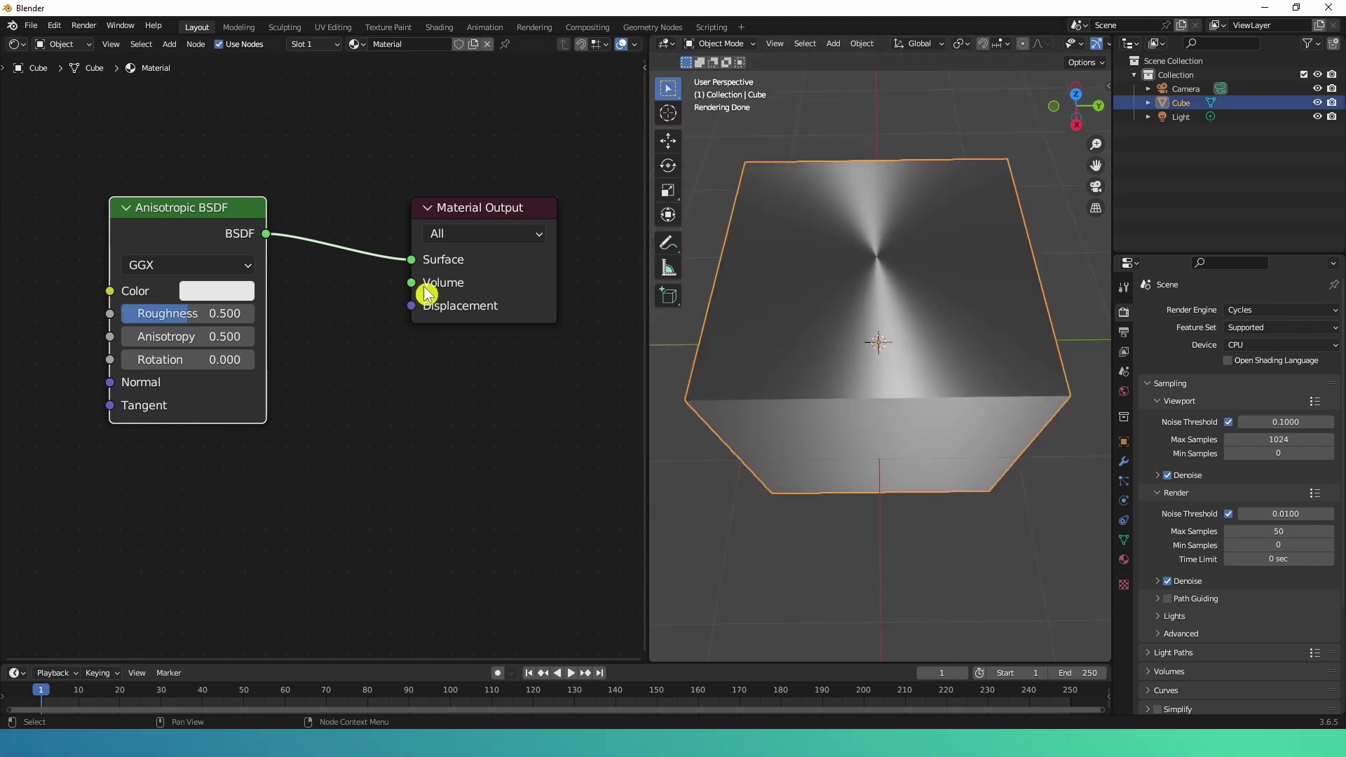
- Change the Anisotropic BSDF node's color to a bright saturated blue with a hue of about 0.61
click(231, 298)
drag(276, 384, 298, 327)
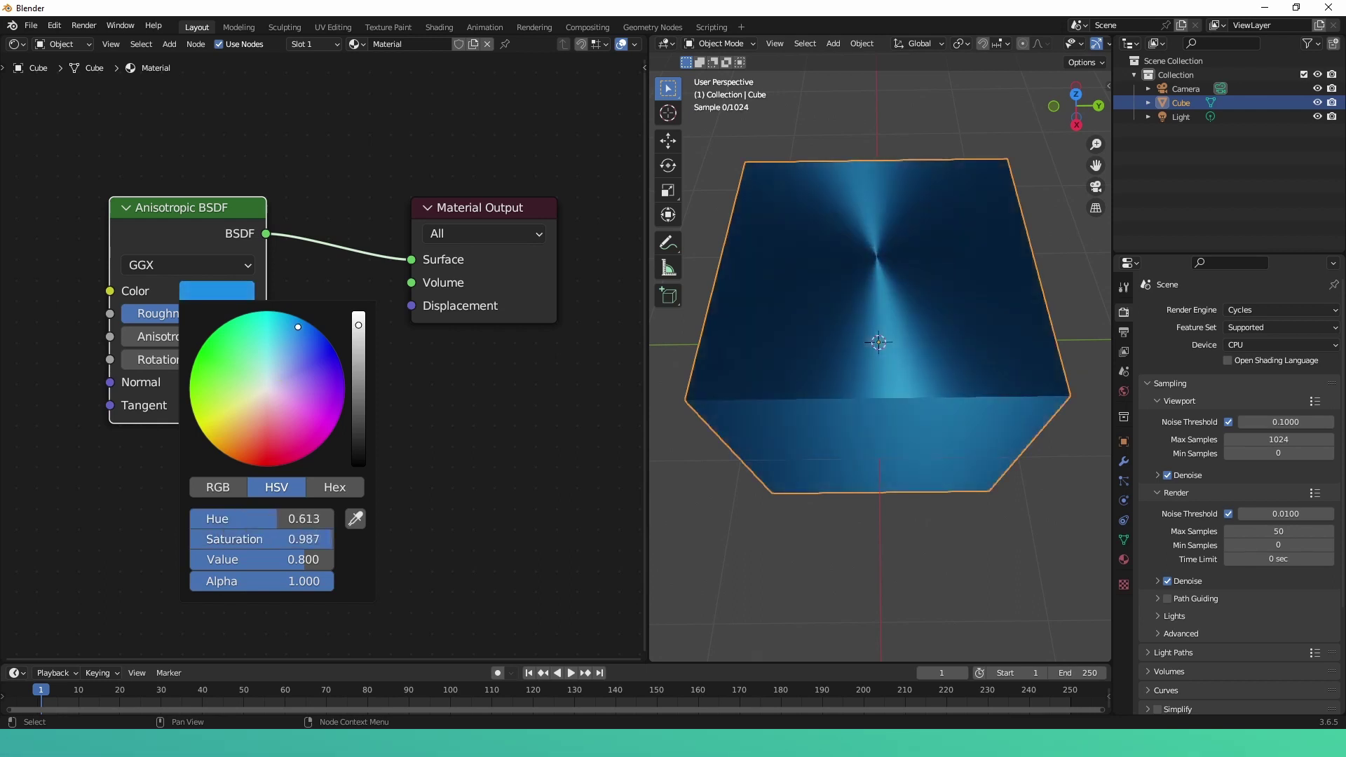
scroll(907, 322, up, 2)
scroll(906, 322, down, 1)
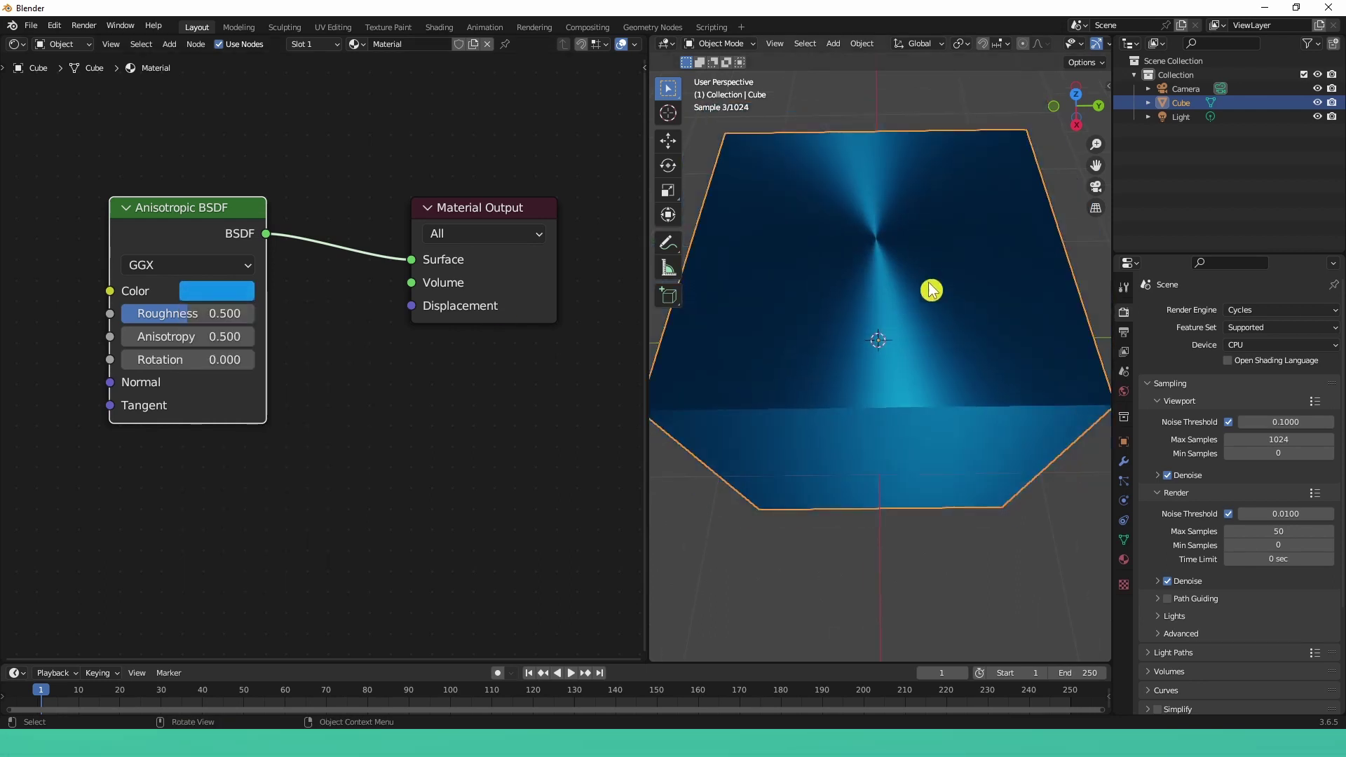
scroll(841, 220, down, 1)
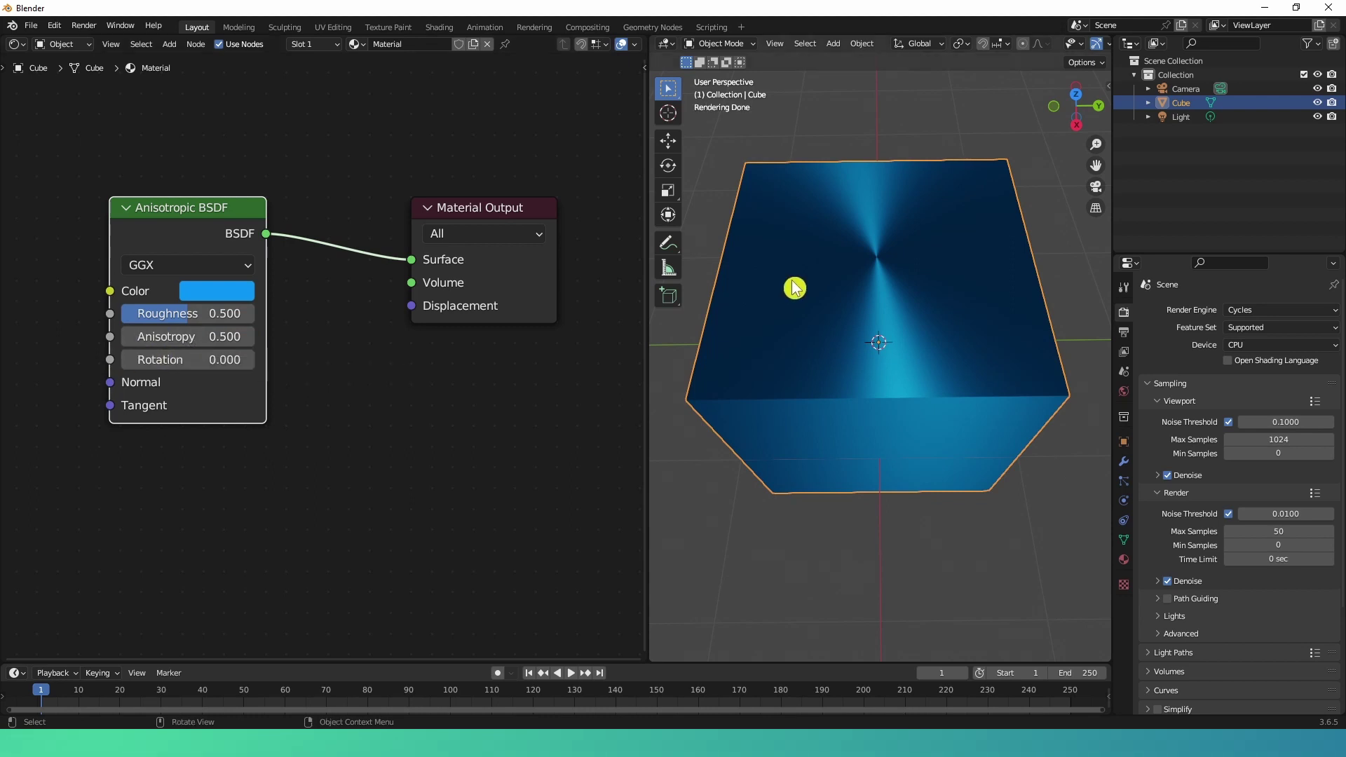
- Set the Anisotropic BSDF node's Anisotropy to 0.7
scroll(875, 270, up, 2)
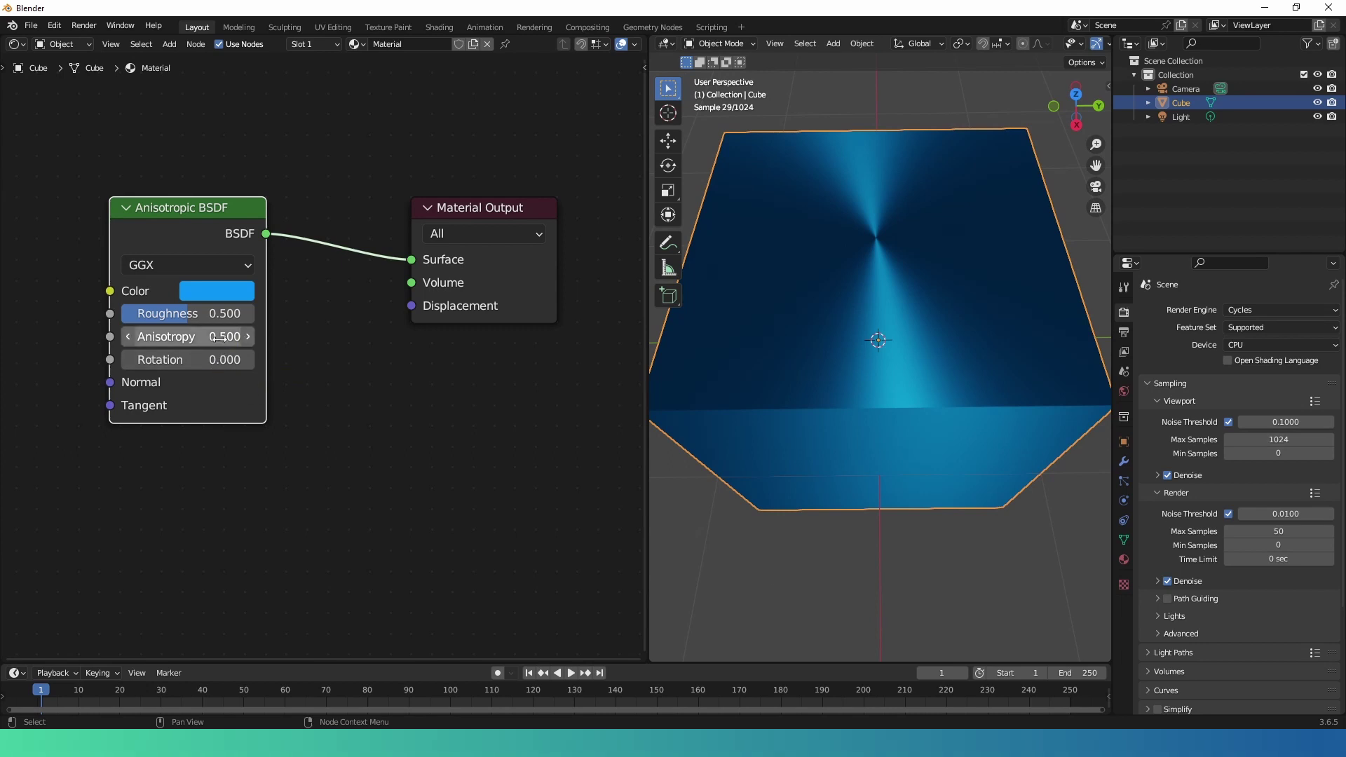
drag(199, 336, 209, 339)
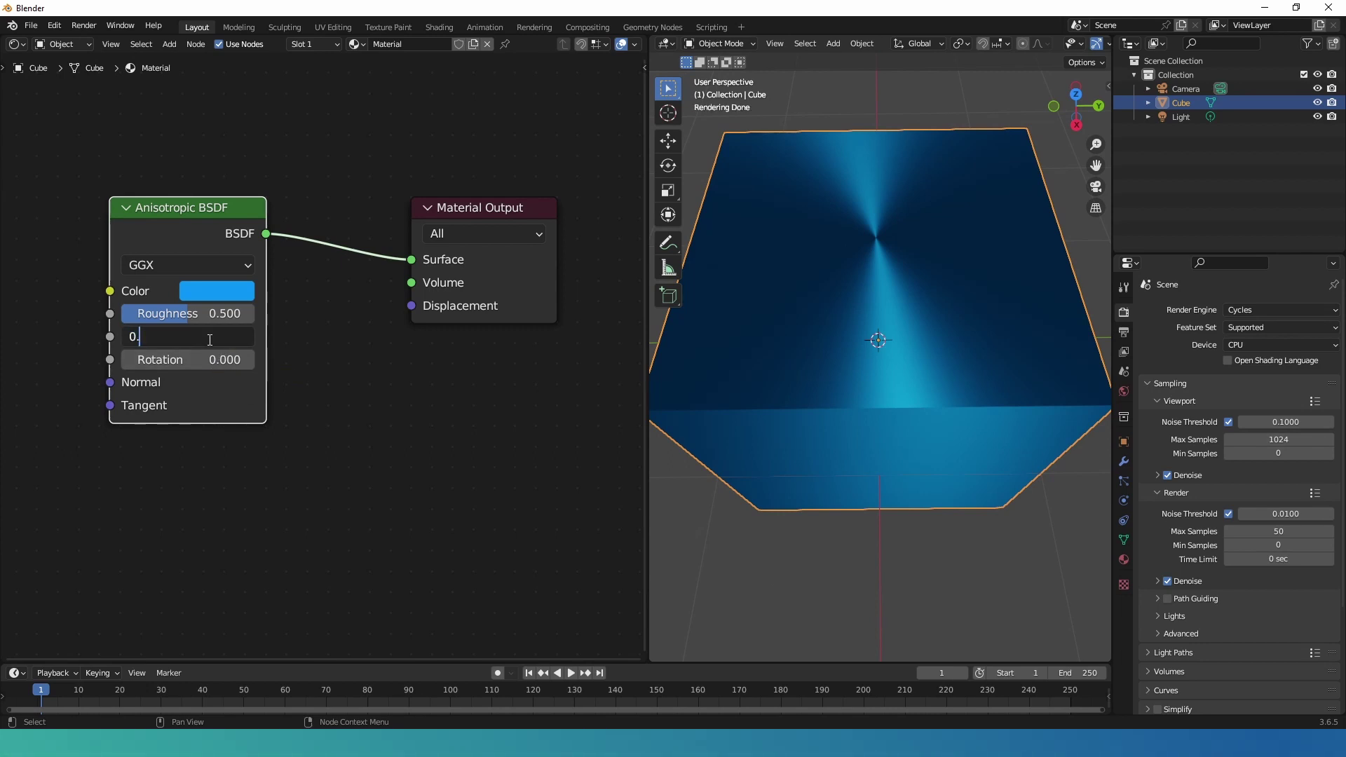
text(0.7)
key(Return)
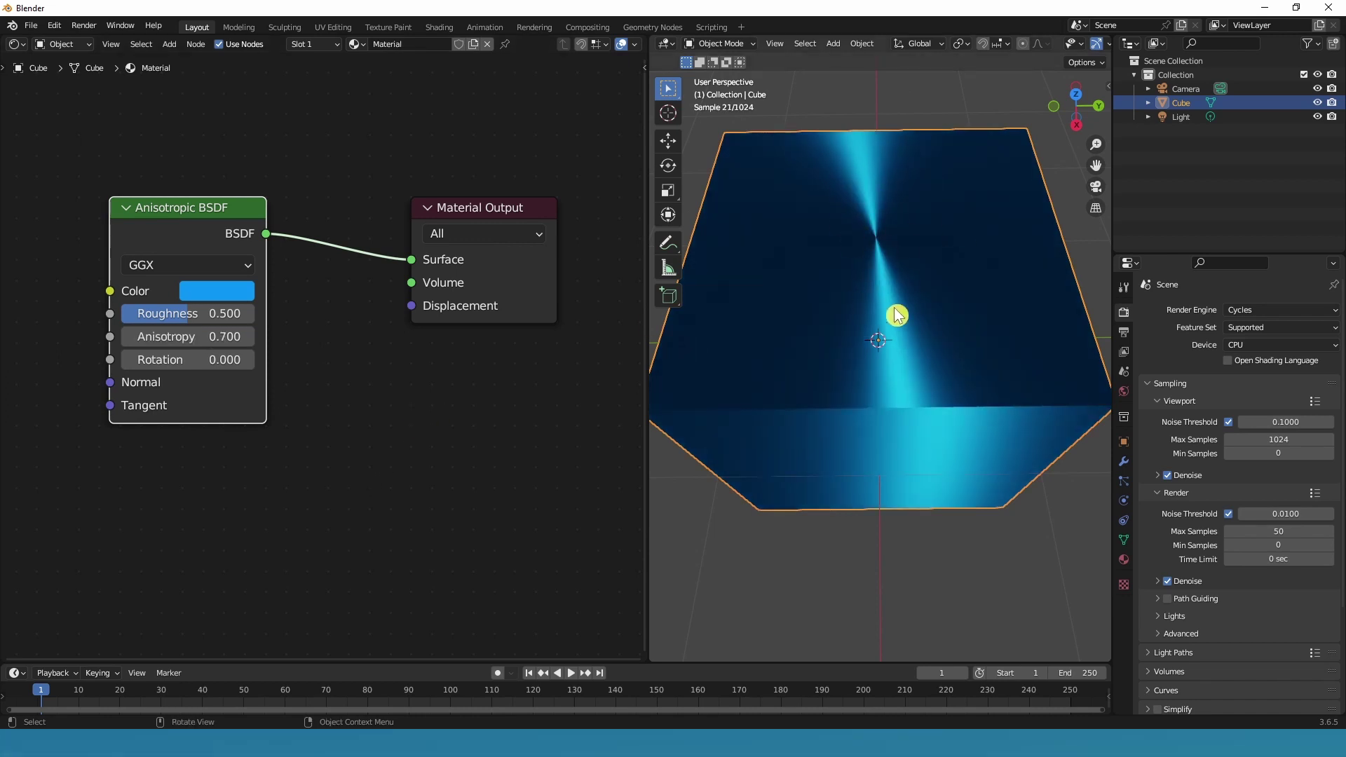
- Raise the Anisotropic BSDF node's Anisotropy to 0.9 for a narrower highlight
click(199, 336)
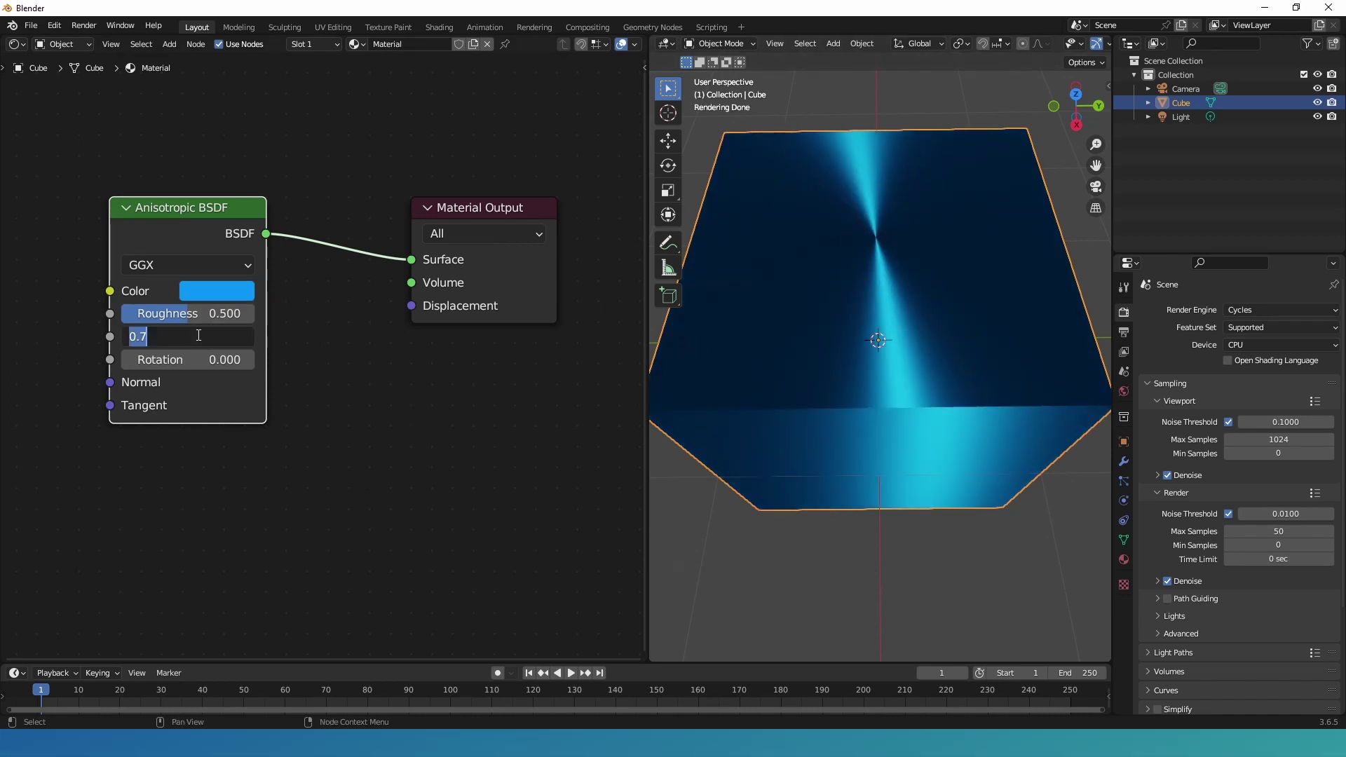
text(0.9)
key(Return)
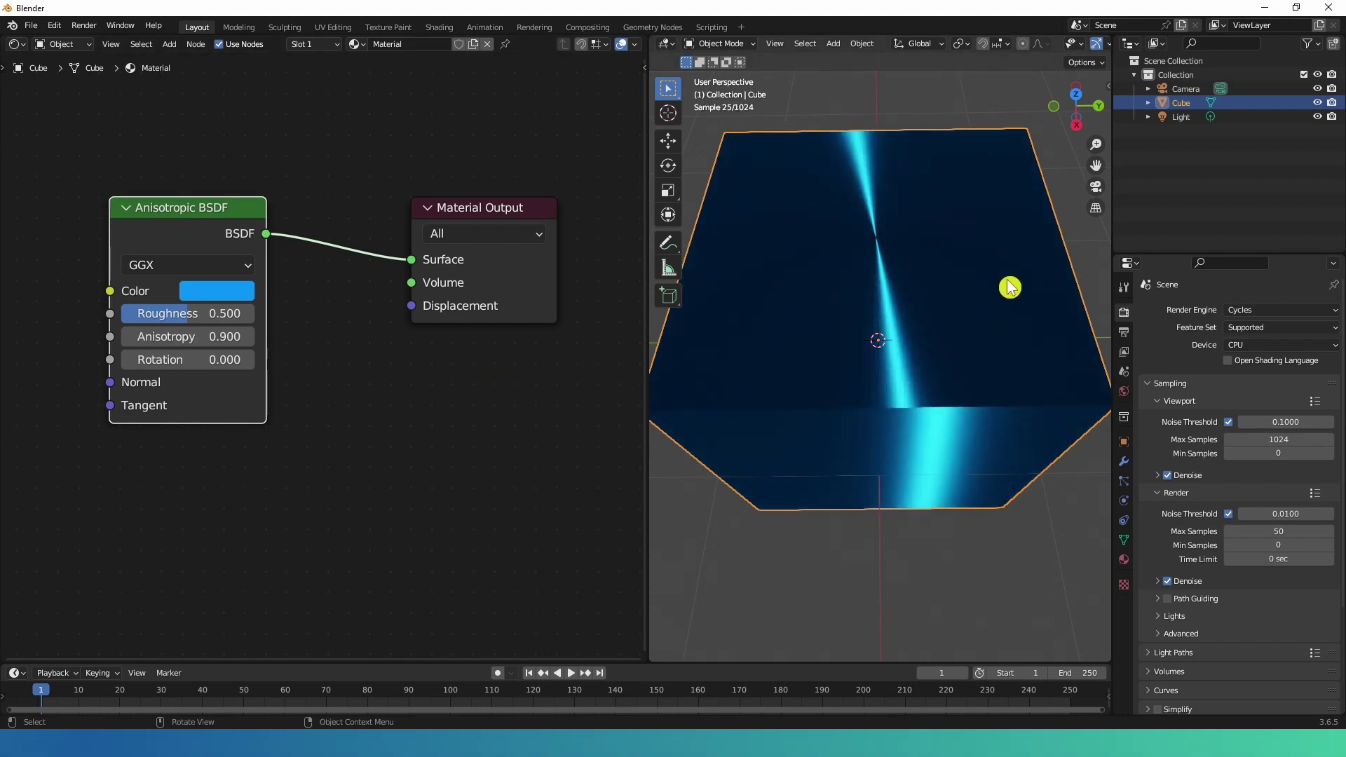
- Set the Anisotropic BSDF node's Anisotropy to 0.5 and its Rotation to about 0.76
click(188, 336)
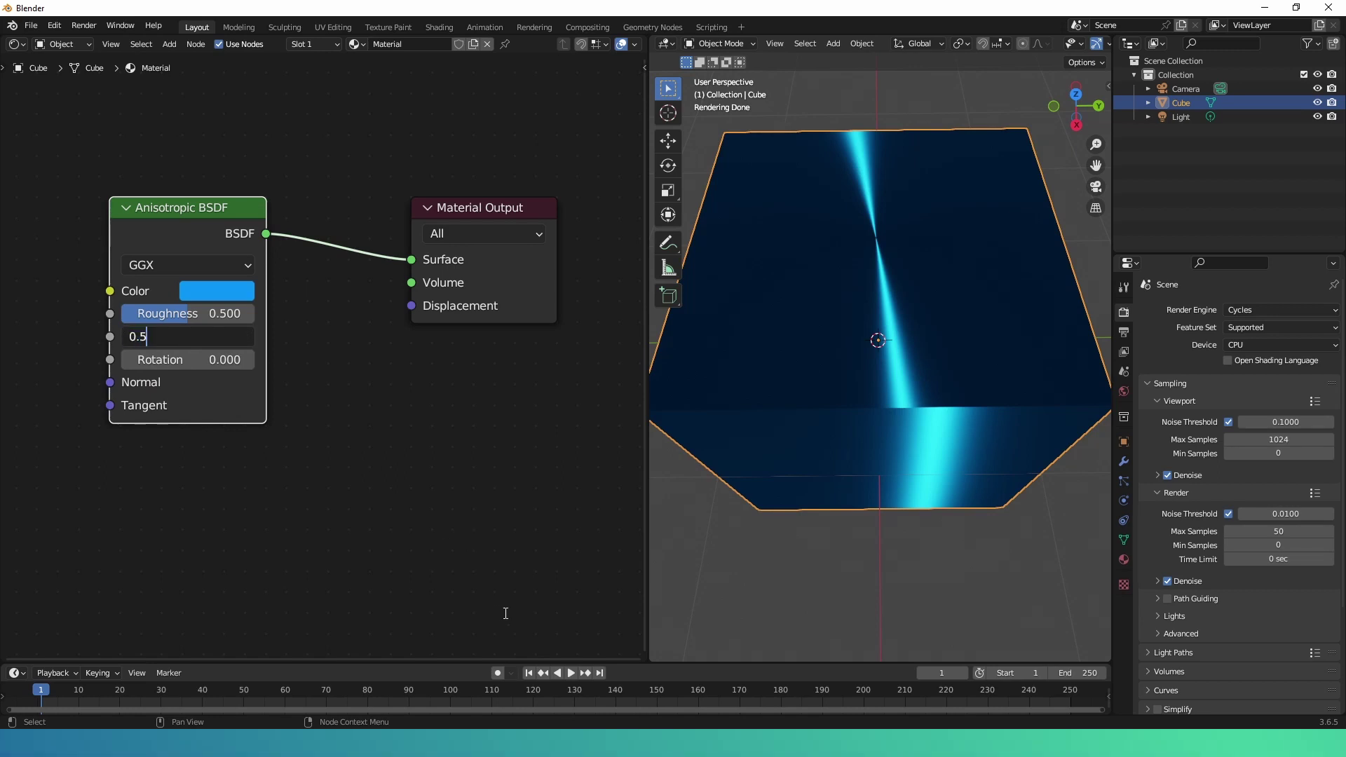
key(Return)
middle_drag(889, 250, 890, 281)
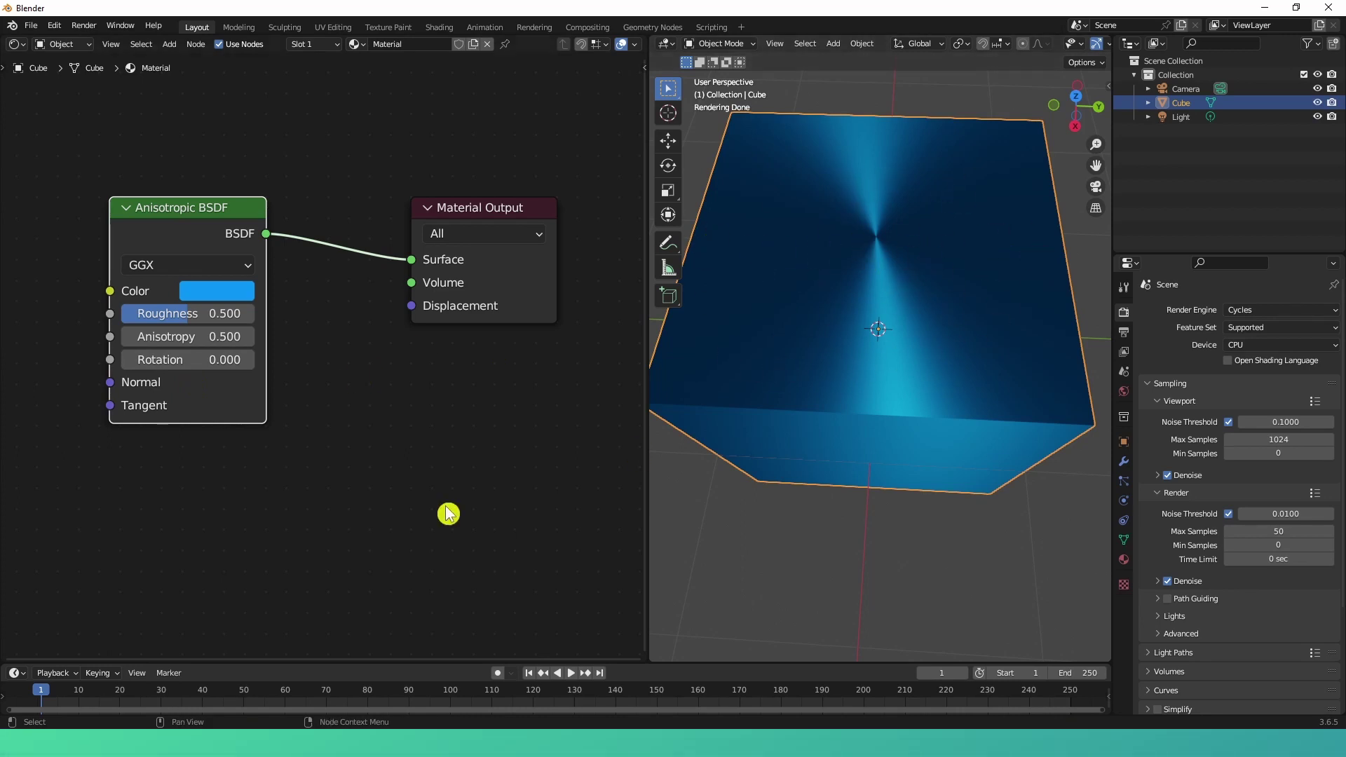
click(135, 363)
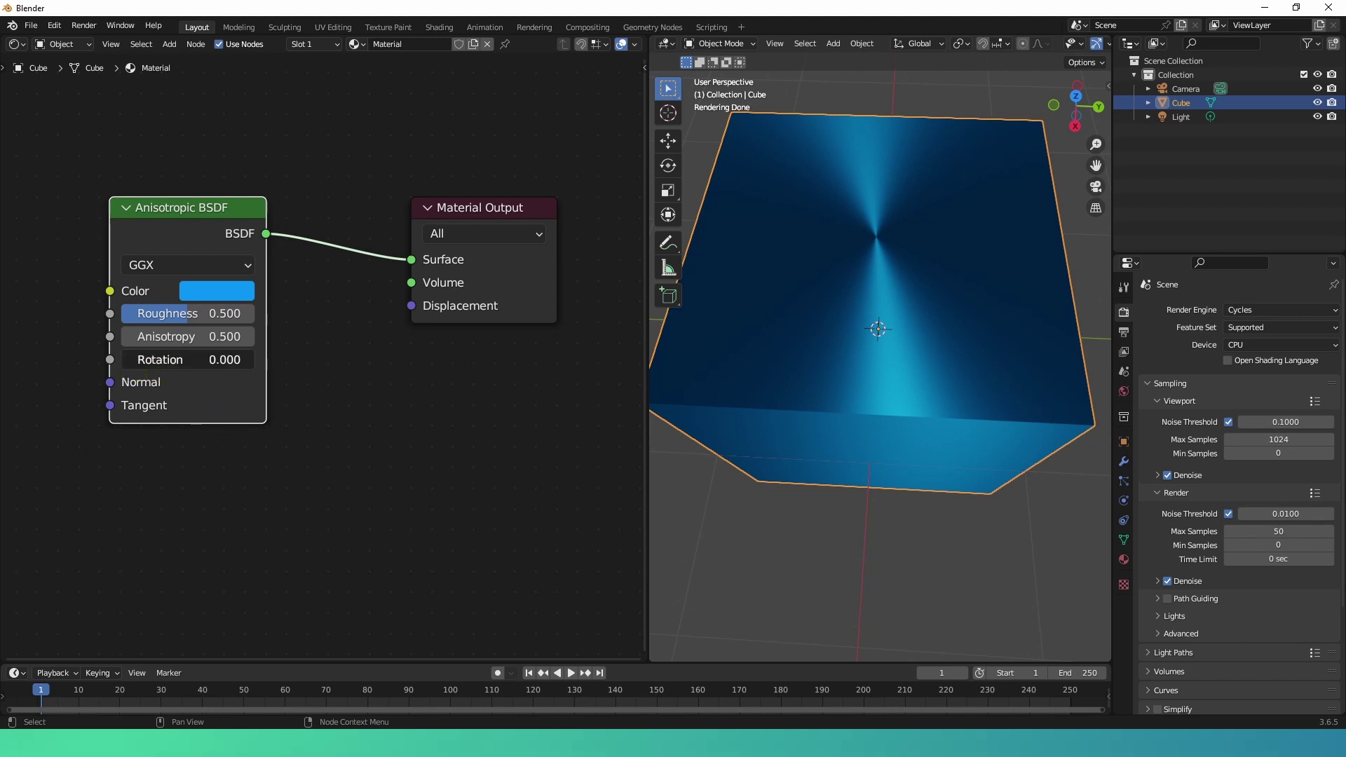
drag(126, 359, 222, 359)
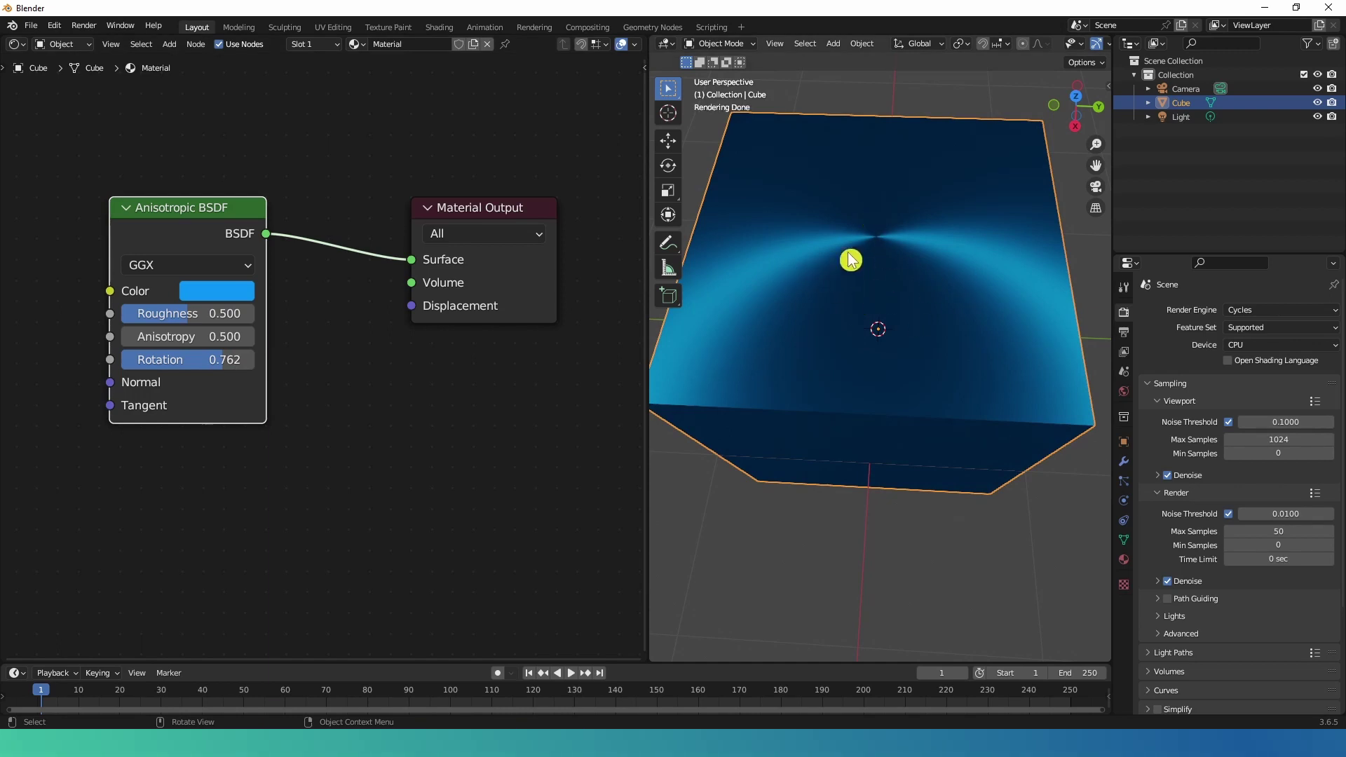
- Enlarge the timeline area and keyframe the Anisotropic BSDF node's Rotation at 0 on frame 1
click(458, 657)
drag(459, 664, 459, 485)
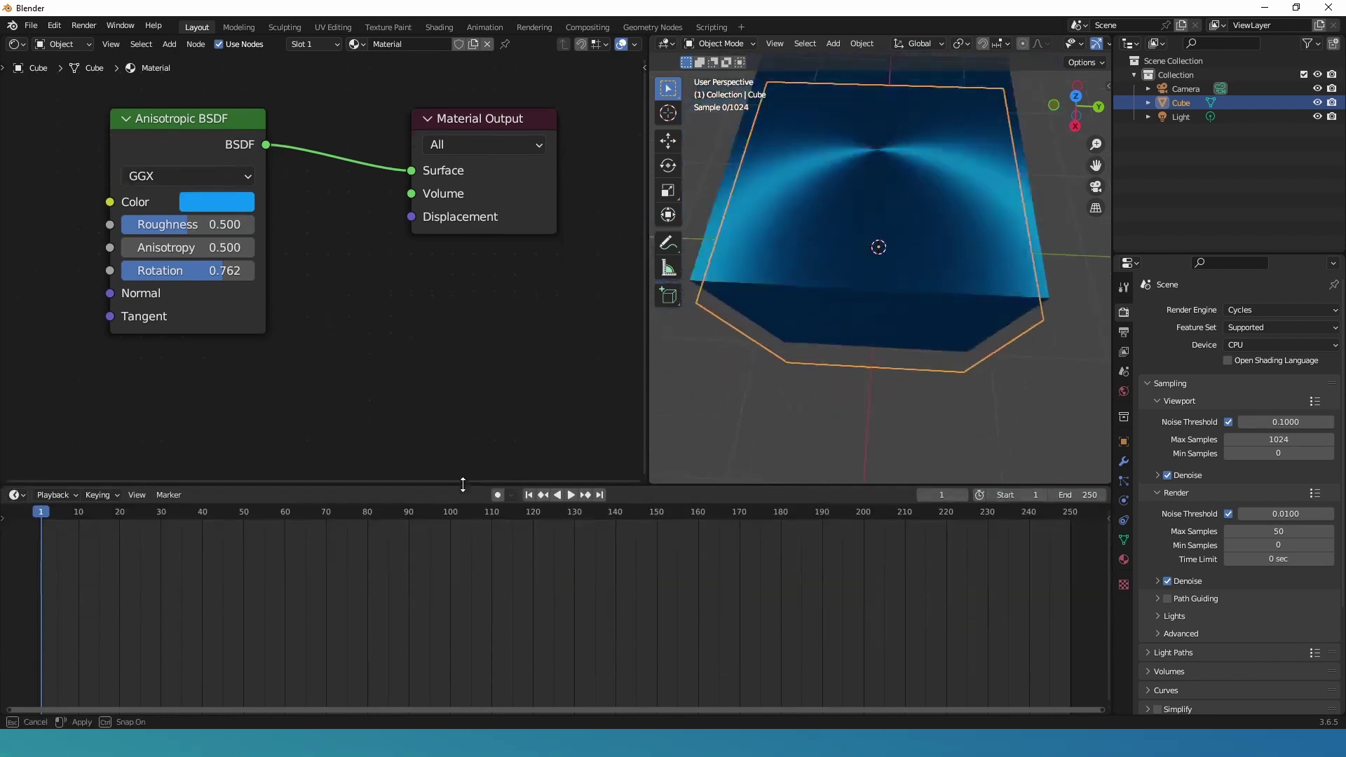
drag(175, 270, 135, 276)
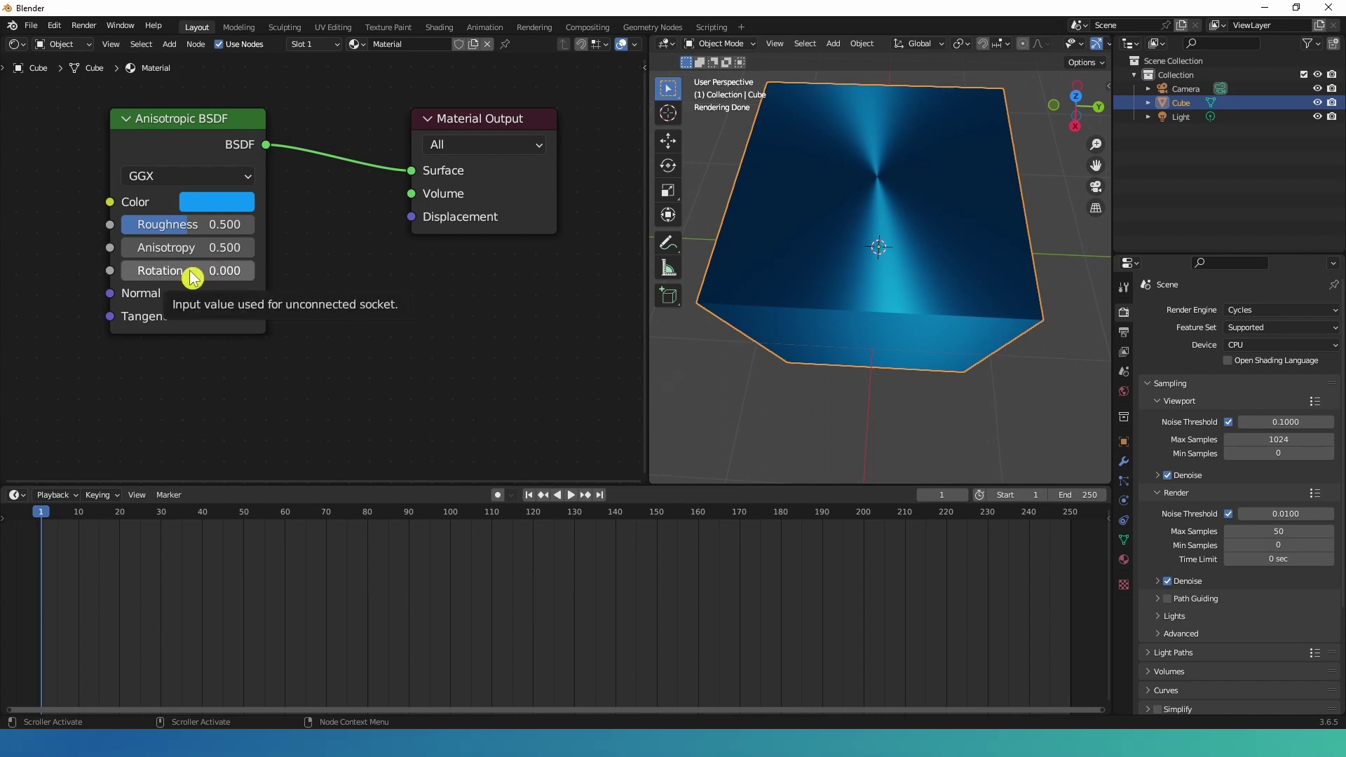
key(i)
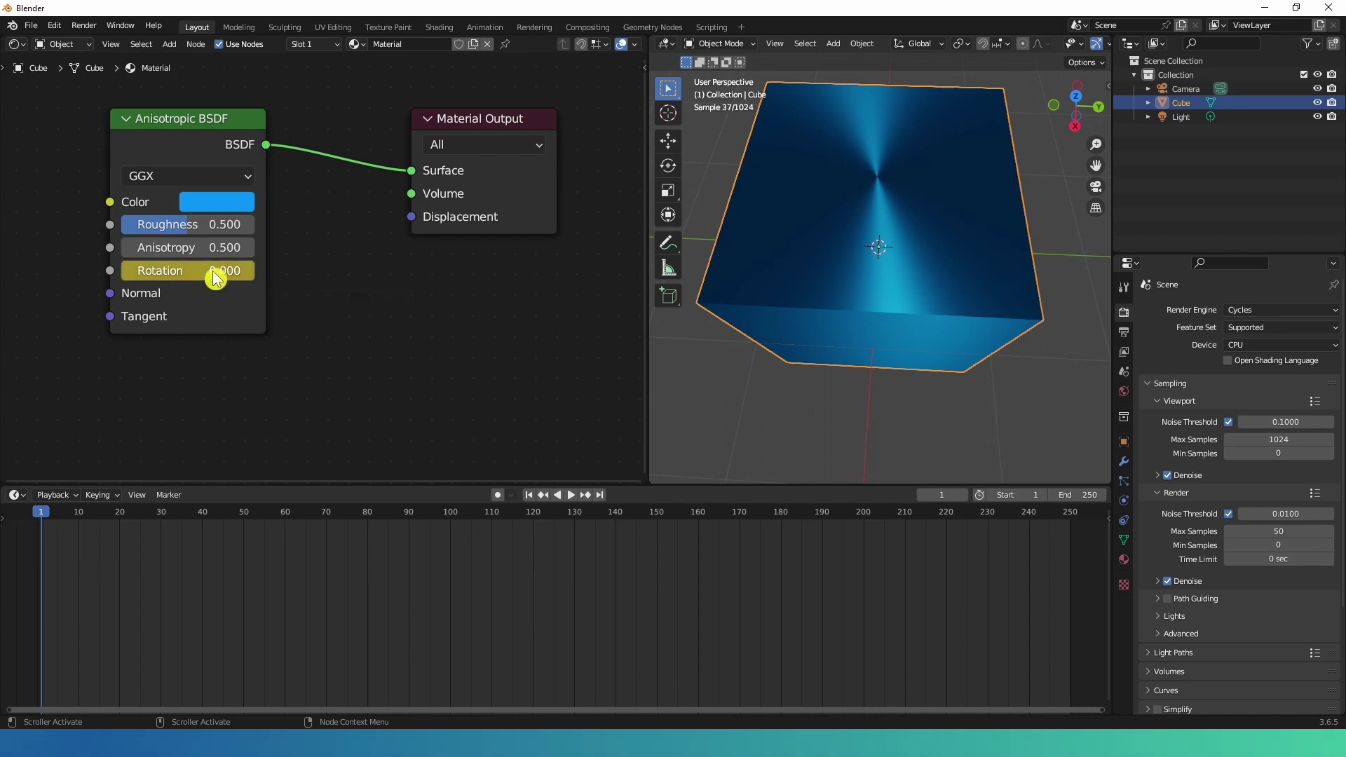
- Keyframe the Anisotropic BSDF node's Rotation at 1.0 on frame 100
click(448, 519)
drag(449, 519, 450, 519)
drag(137, 272, 241, 273)
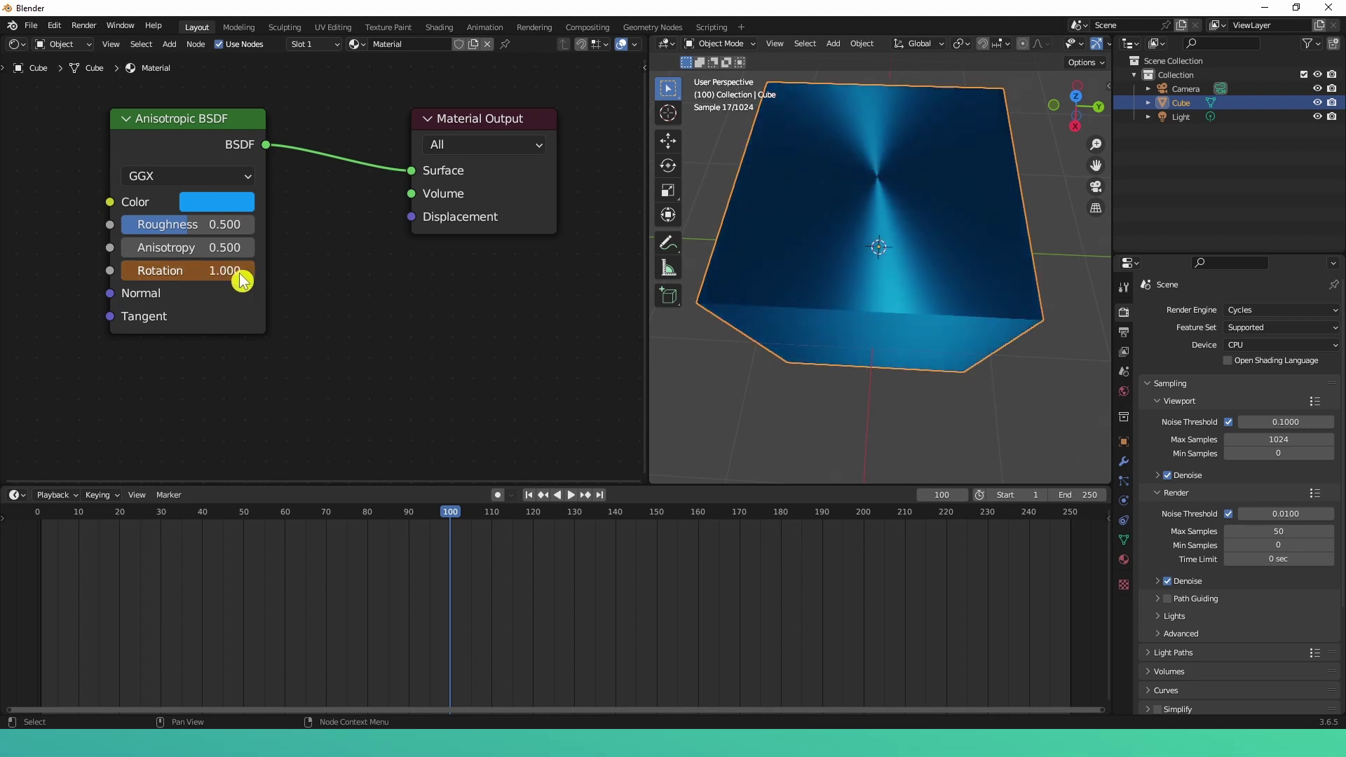
key(i)
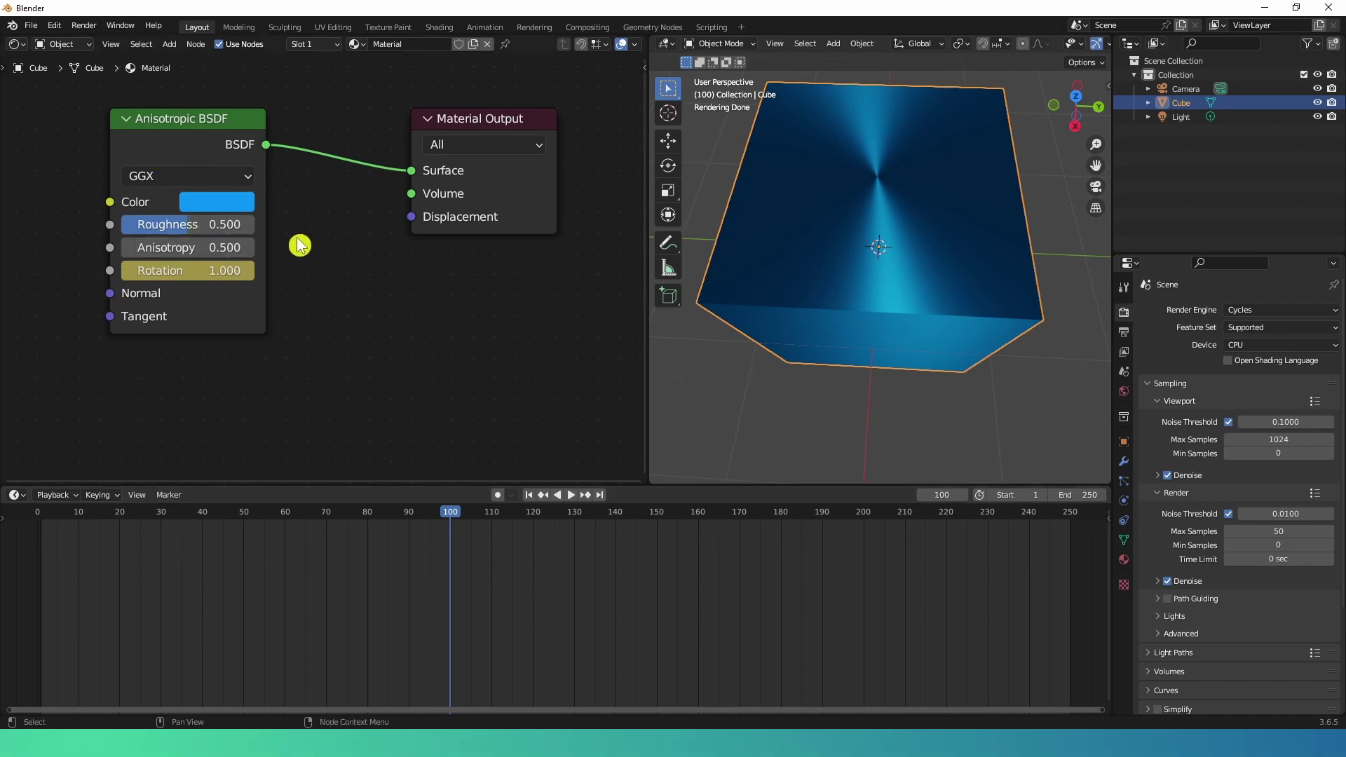
- Select the Anisotropic BSDF node and play the animation from the start to examine the rotating highlight on the cube
click(183, 120)
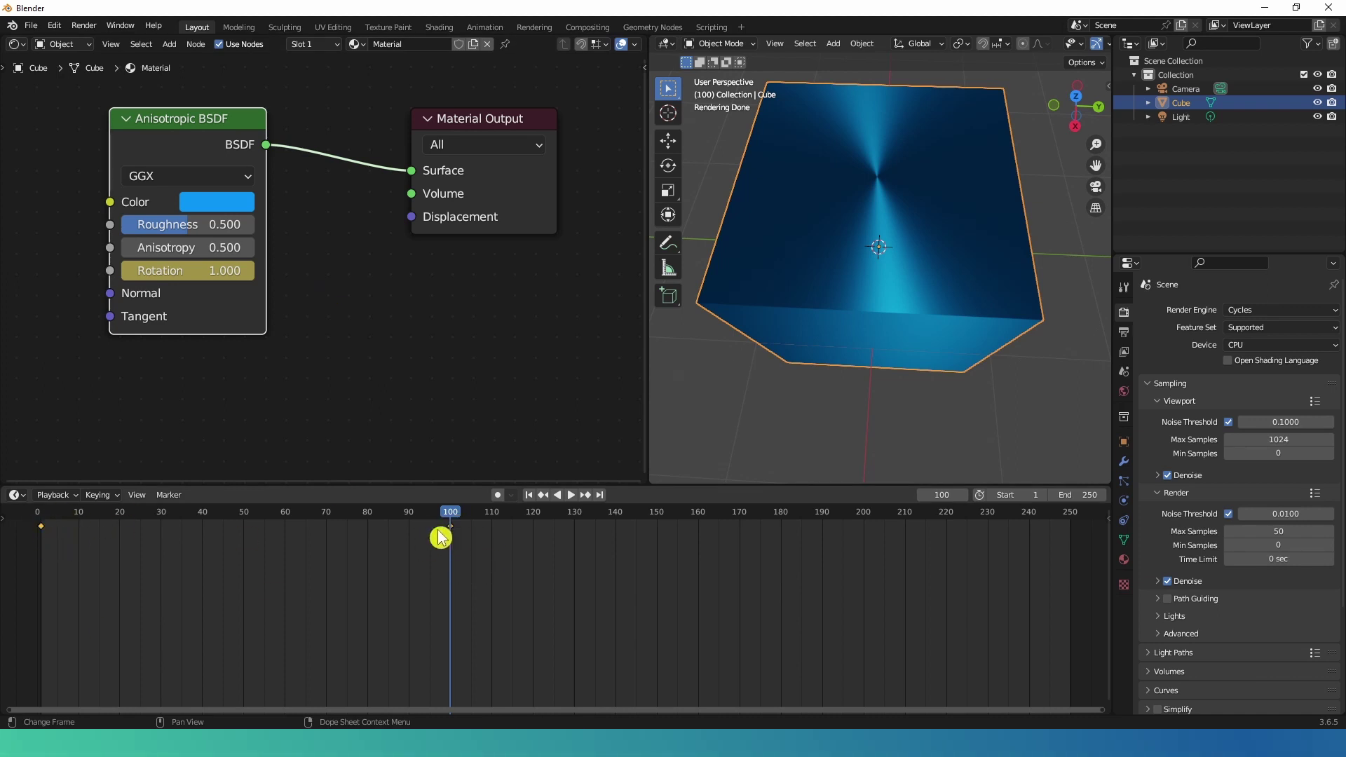
click(40, 518)
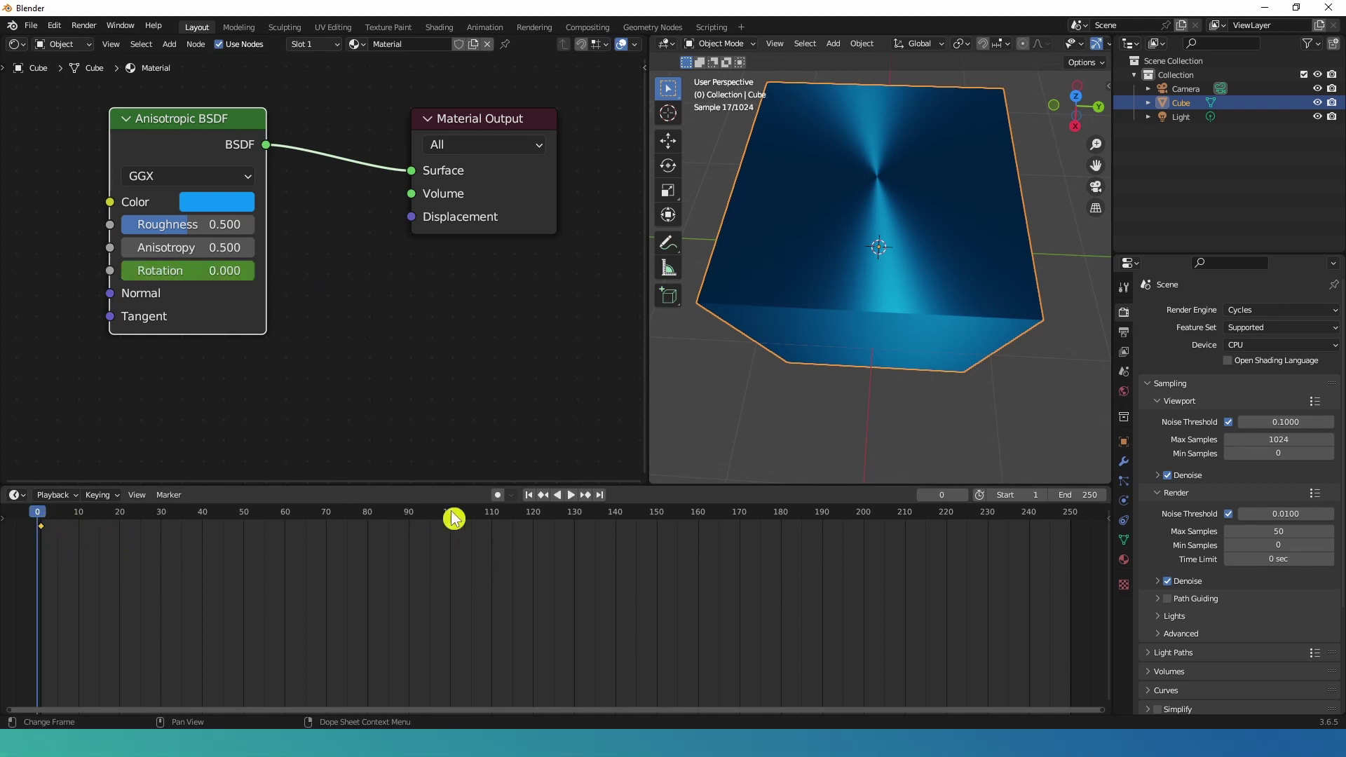
click(572, 496)
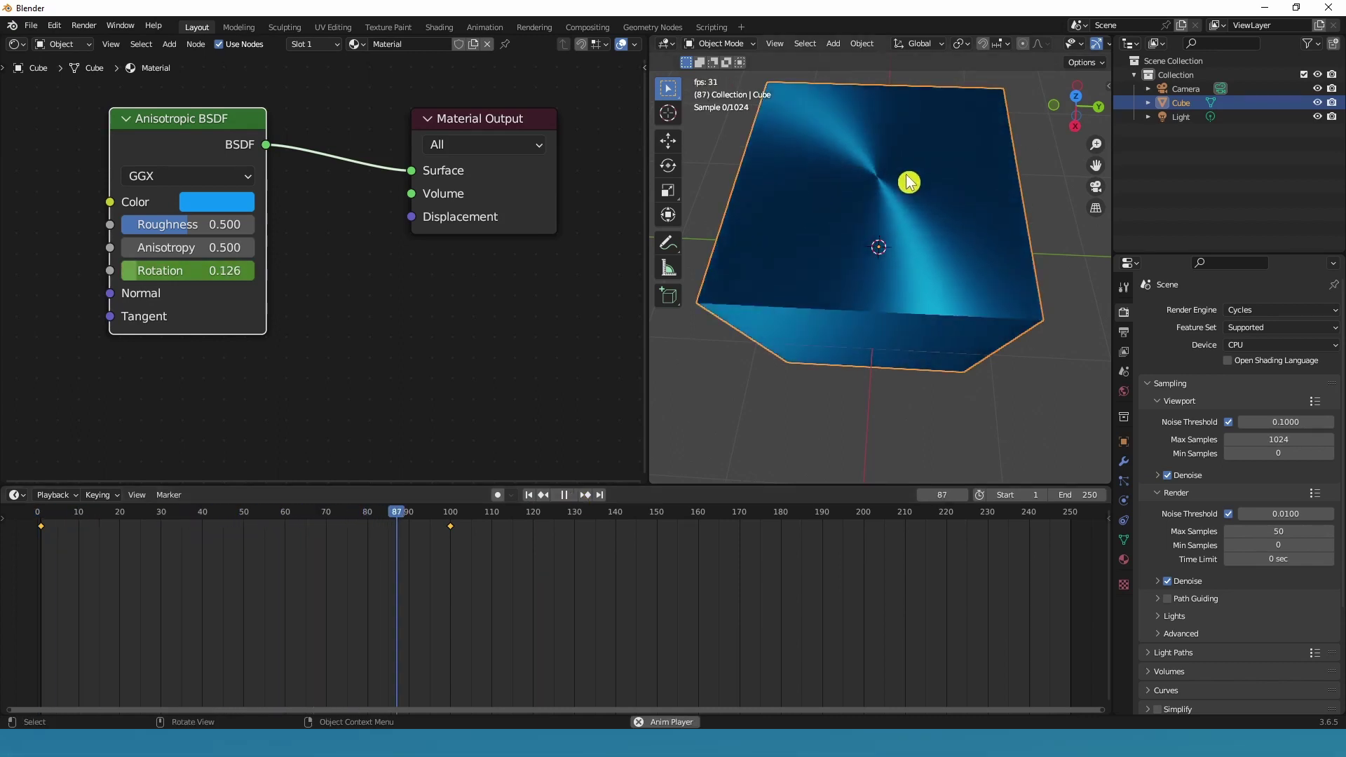
key(space)
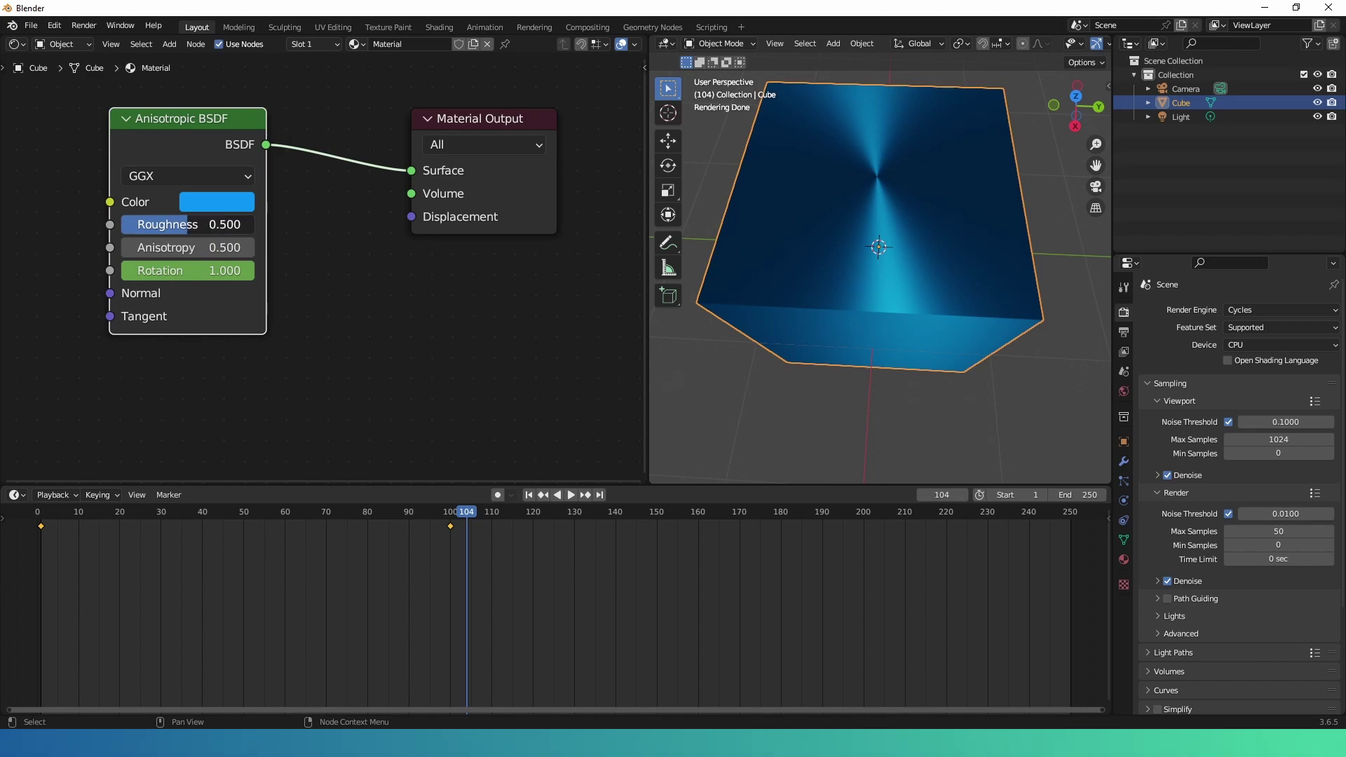
- Vary the Anisotropic BSDF node's Roughness and return it to 0.5
mouse_move(210, 225)
mouse_down()
mouse_move(242, 224)
mouse_move(211, 224)
mouse_up()
click(214, 229)
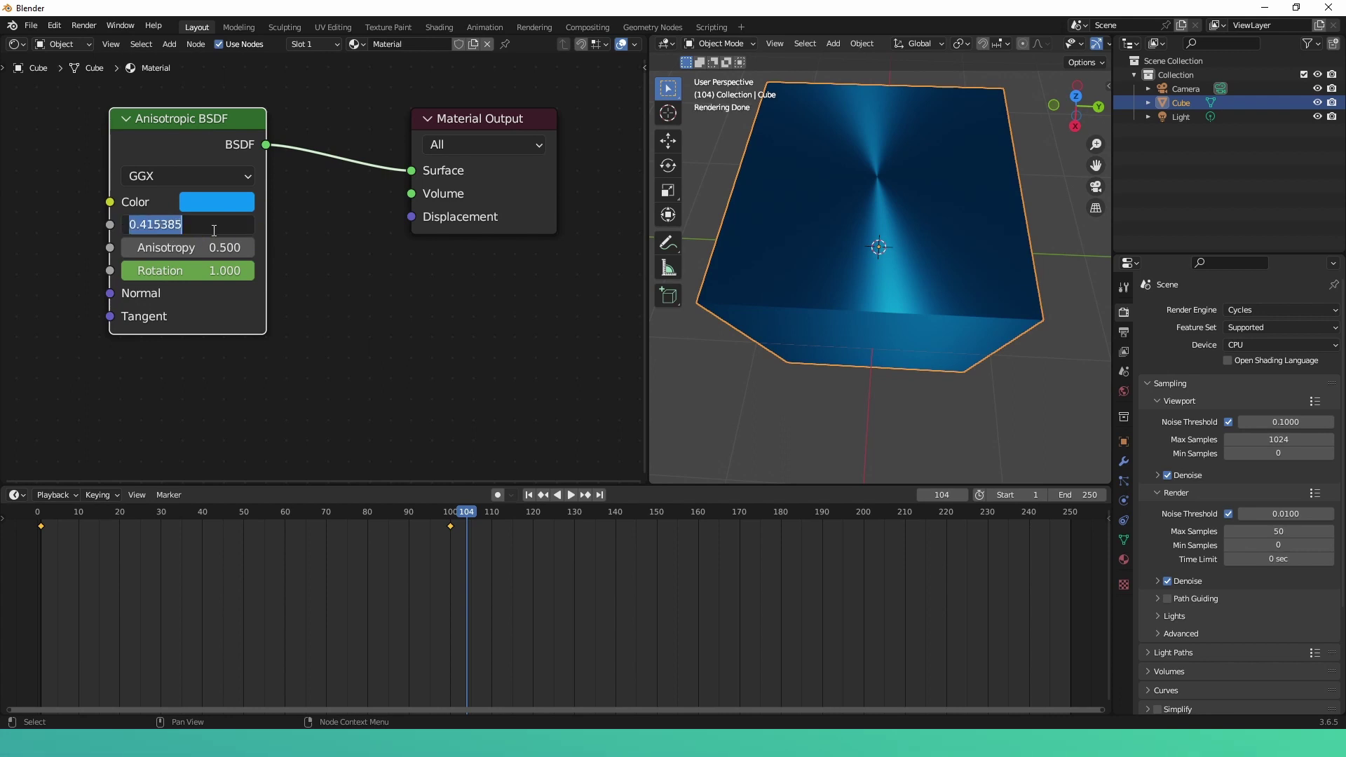
text(0.5)
click(501, 355)
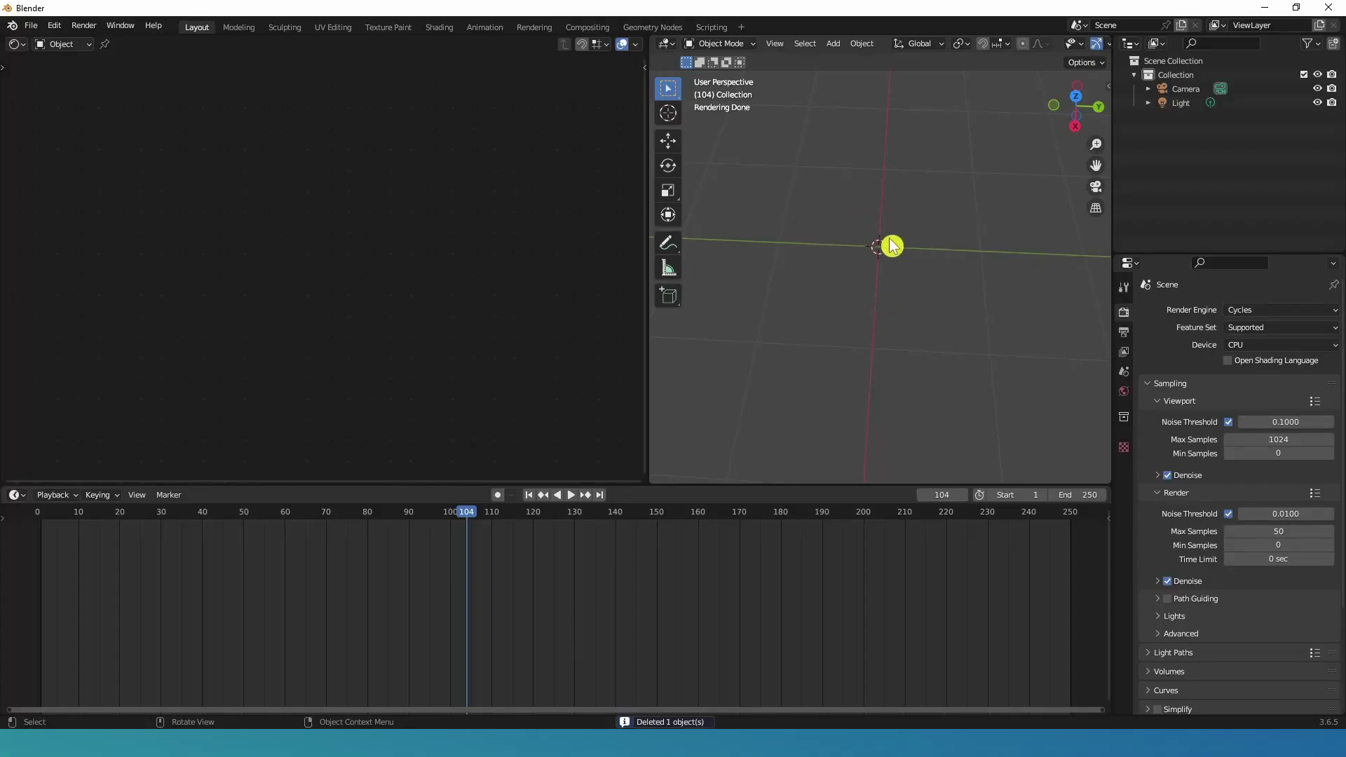
- Add a UV sphere at the centre of the scene and shade it smooth
key(shift+a)
mouse_move(832, 273)
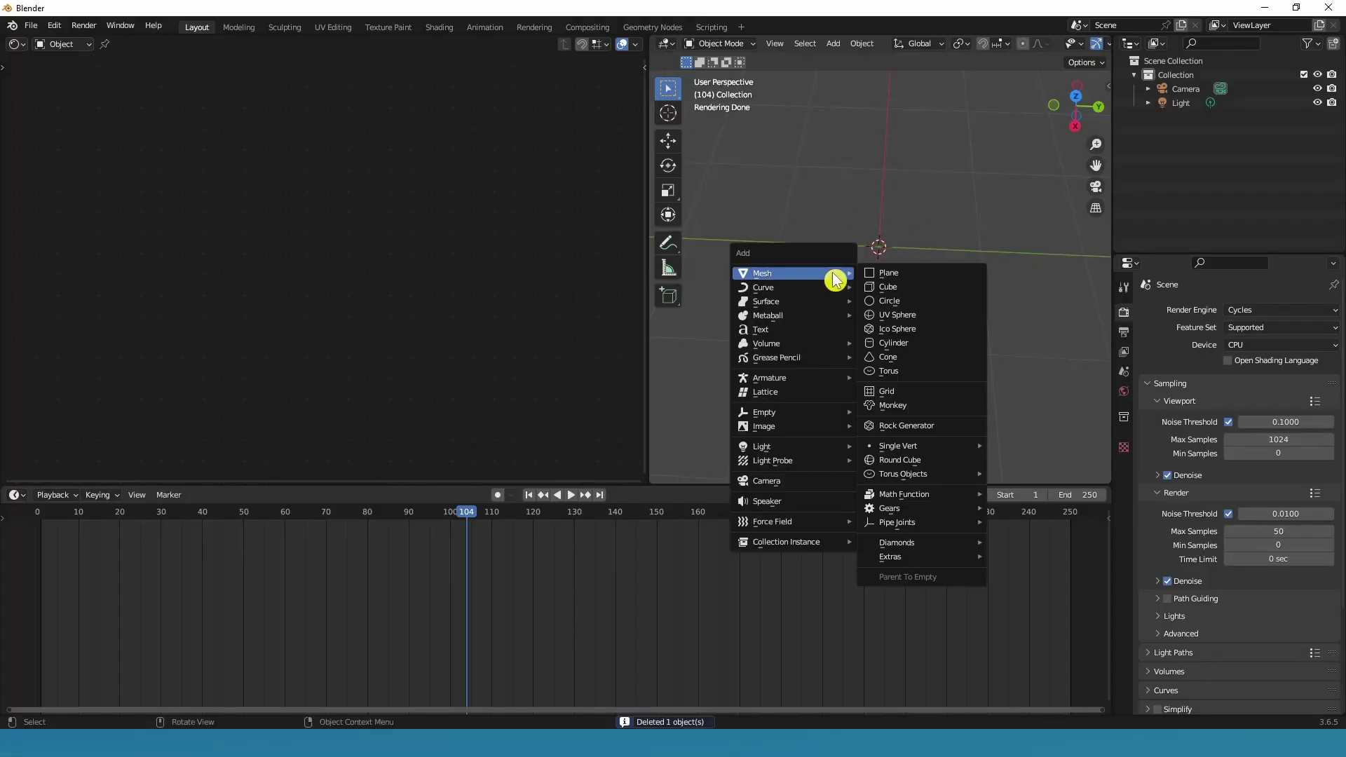
click(921, 330)
right_click(910, 264)
click(910, 264)
right_click(912, 221)
click(885, 213)
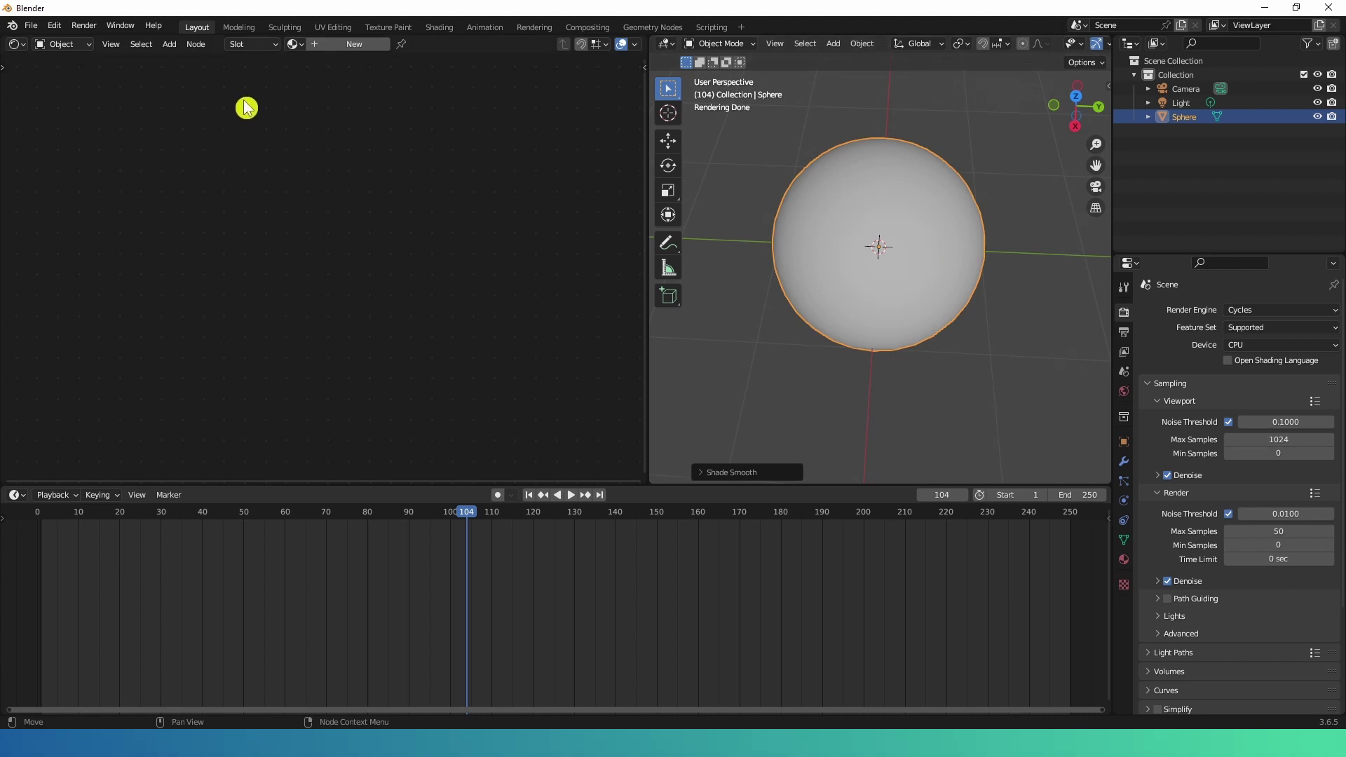
- Create a new material for the sphere and delete its default Principled BSDF and Material Output nodes
click(338, 46)
scroll(288, 192, down, 2)
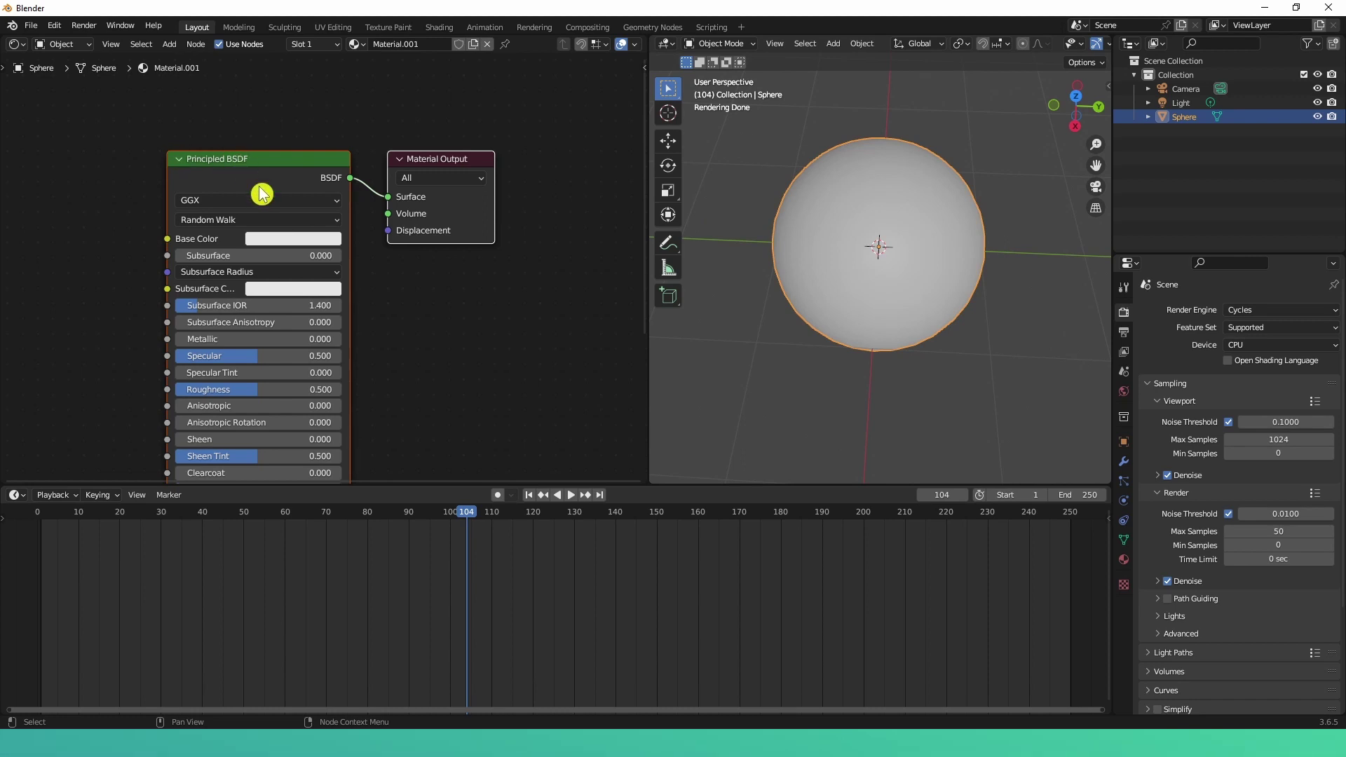
key(x)
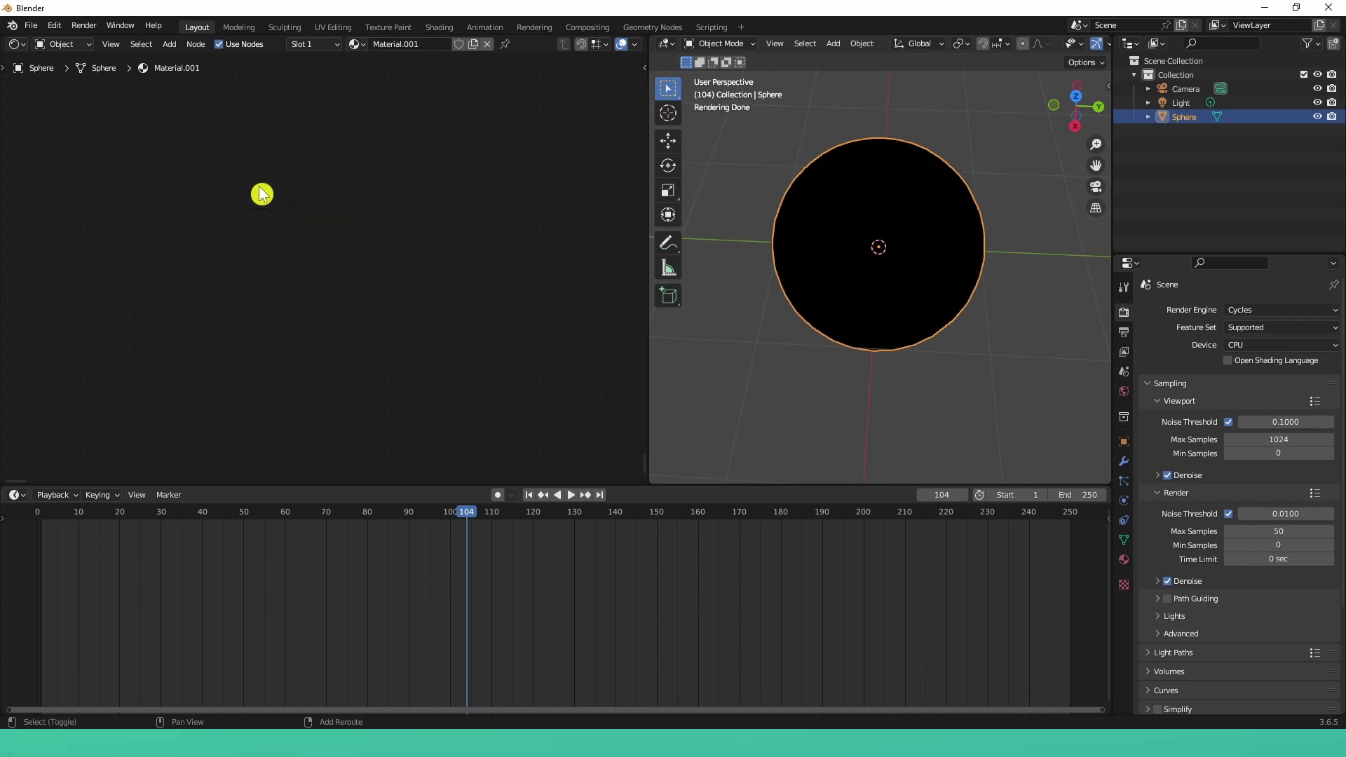
- Add an Anisotropic BSDF shader node to the sphere's empty node tree
key(shift+a)
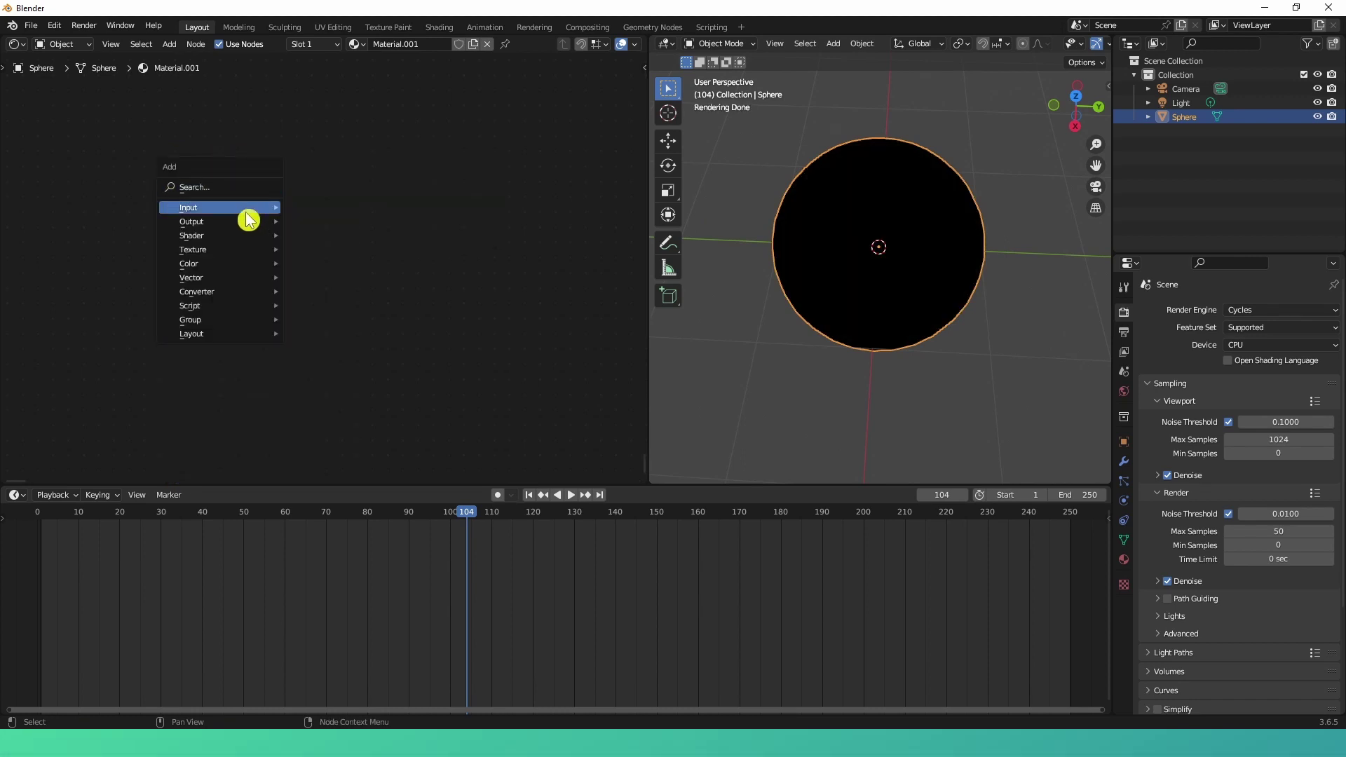
mouse_move(210, 238)
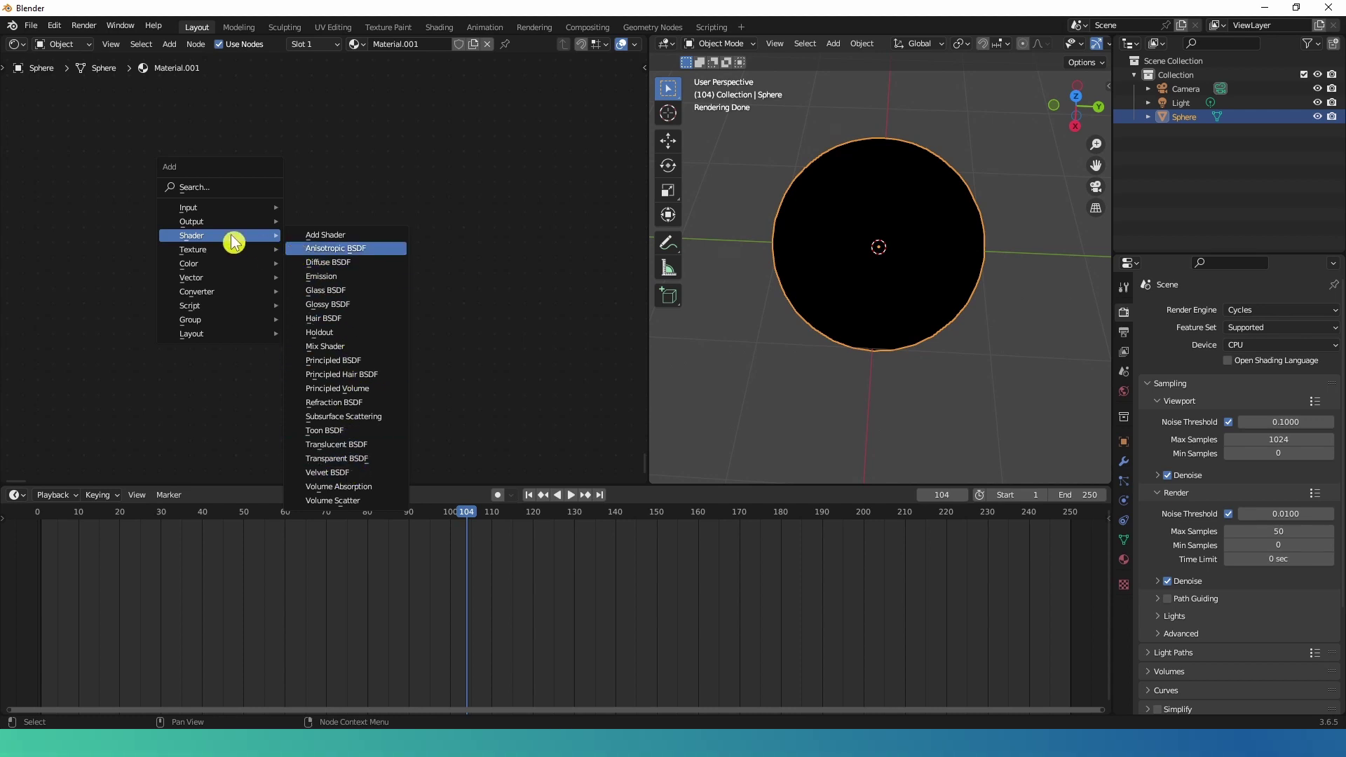
click(362, 249)
click(192, 189)
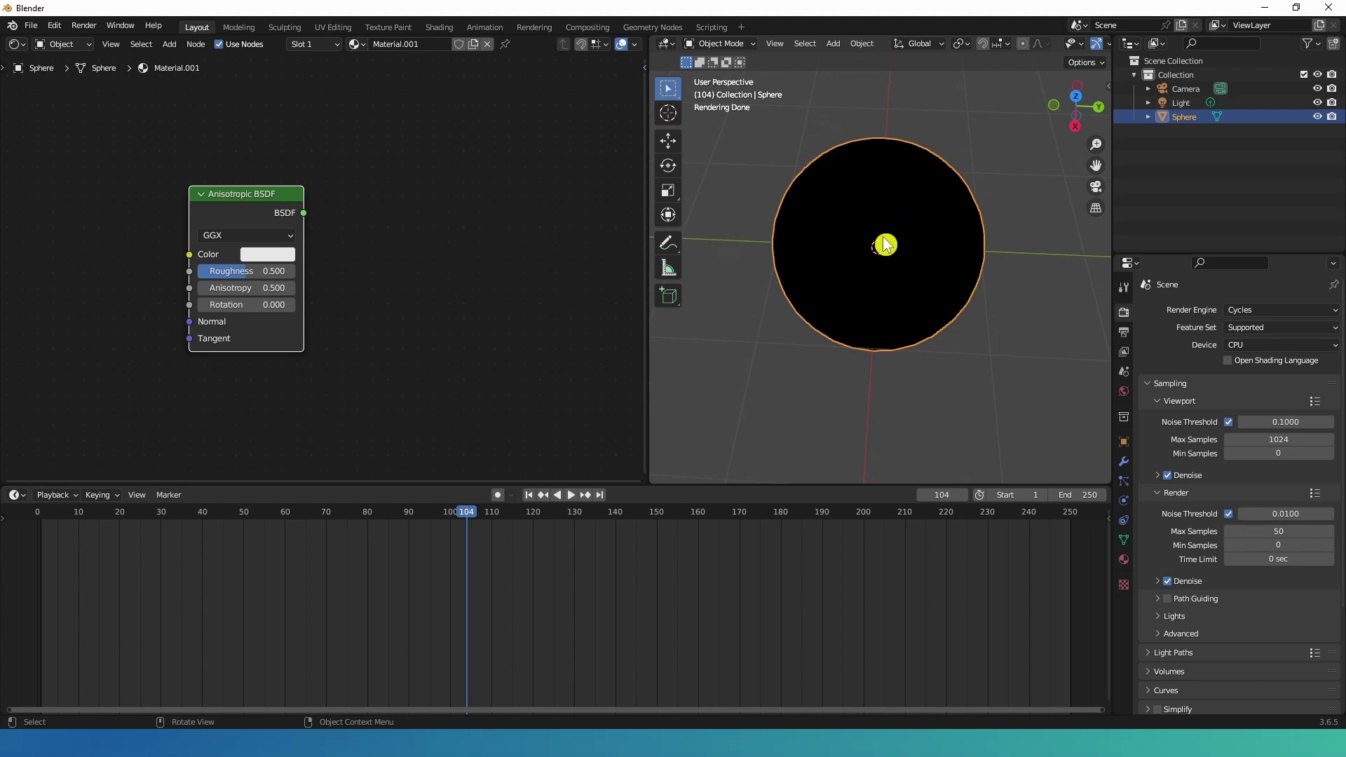
- Add a Material Output node beside the Anisotropic BSDF and connect the BSDF output to its Surface input
key(shift+a)
click(410, 149)
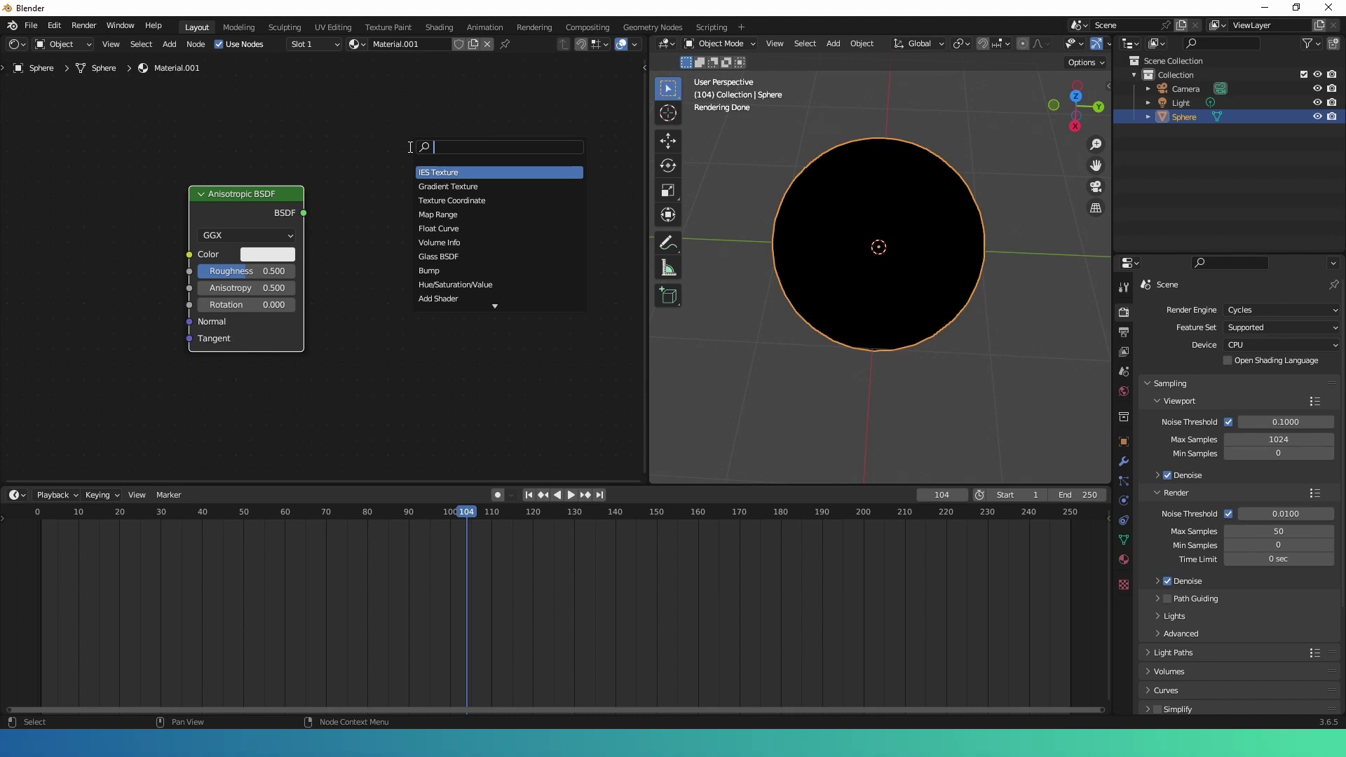
text(material)
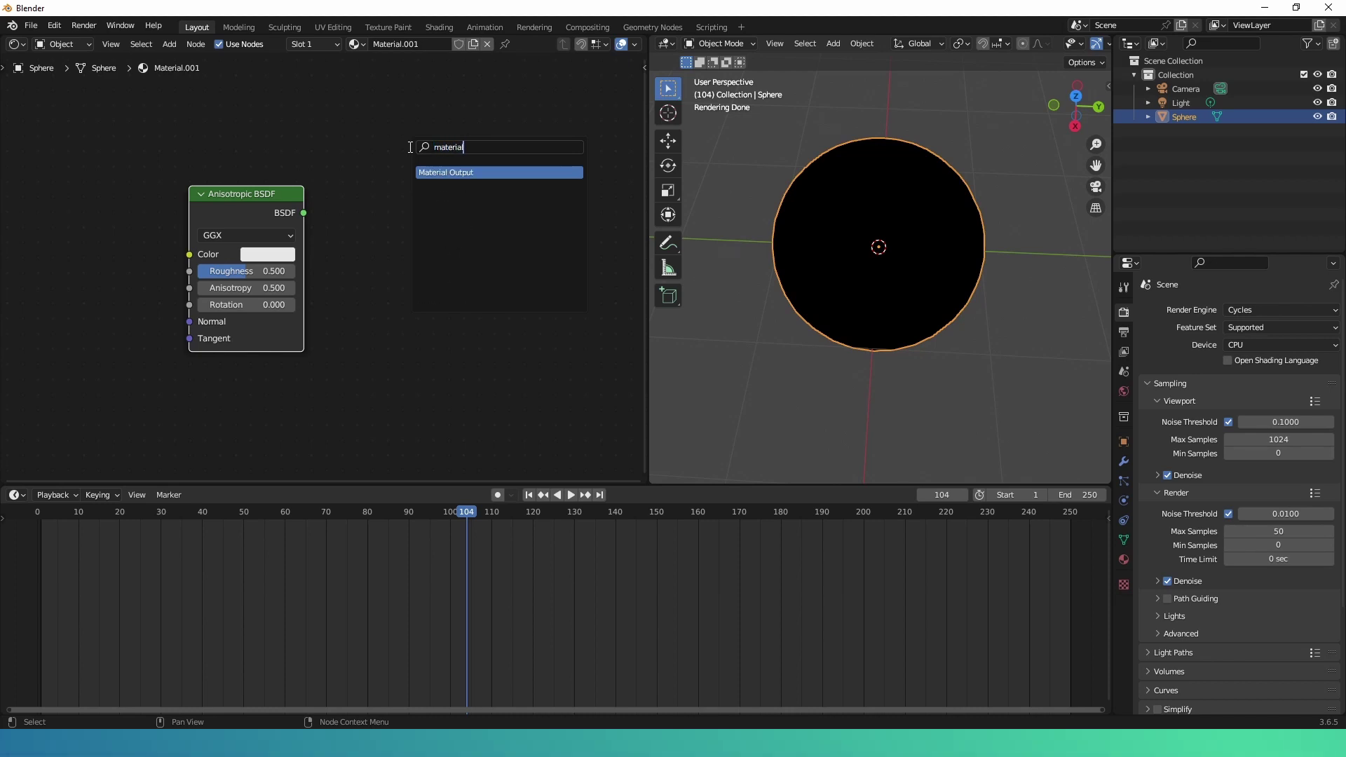
click(445, 179)
click(427, 229)
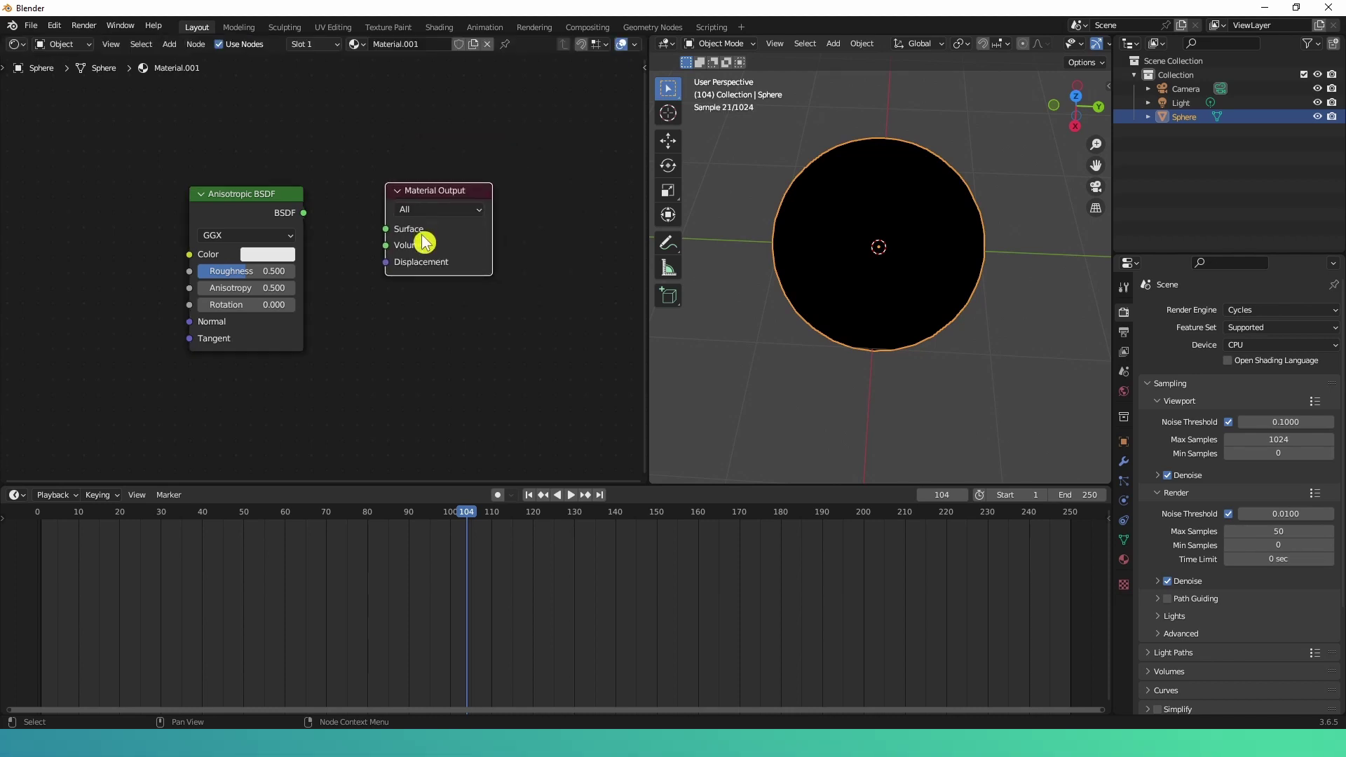
drag(303, 218, 386, 230)
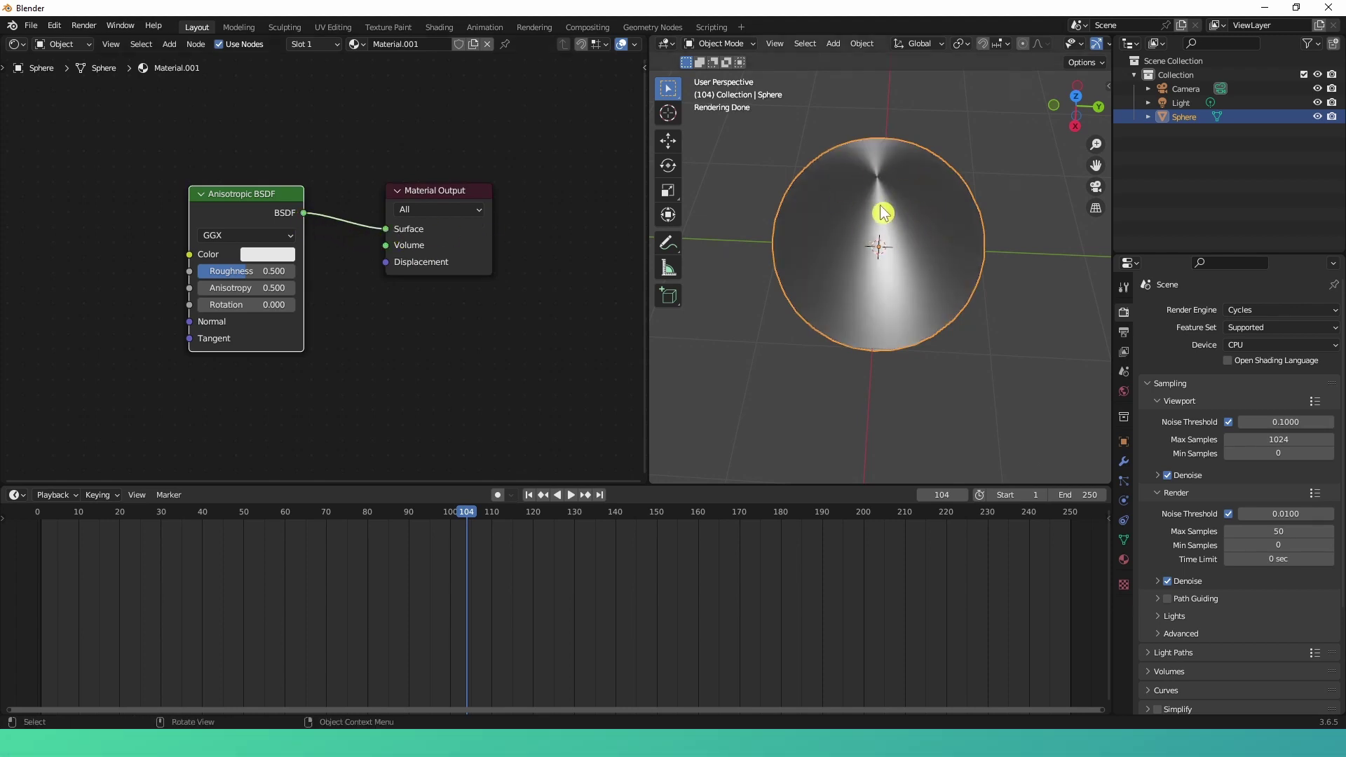
- Change the sphere's Anisotropic BSDF color to a saturated blue
scroll(901, 284, up, 1)
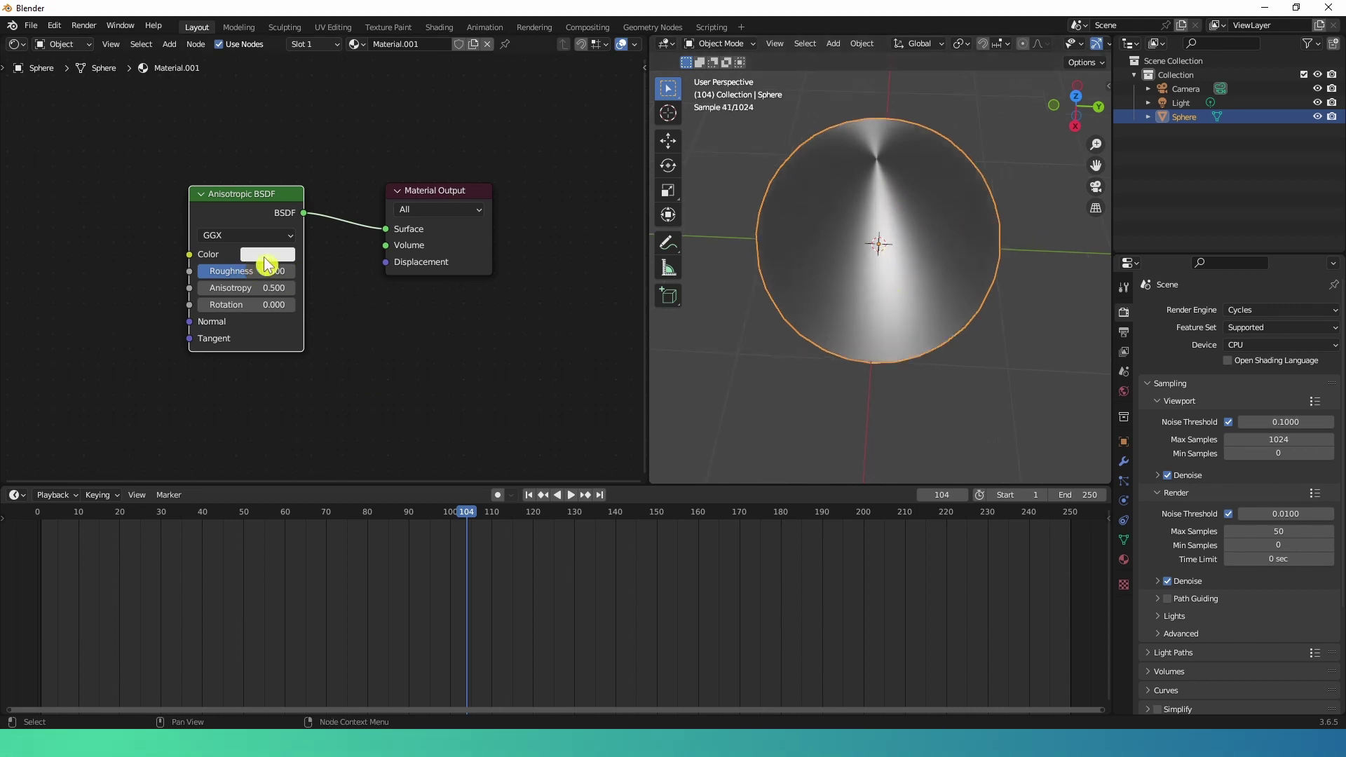
click(267, 255)
click(270, 61)
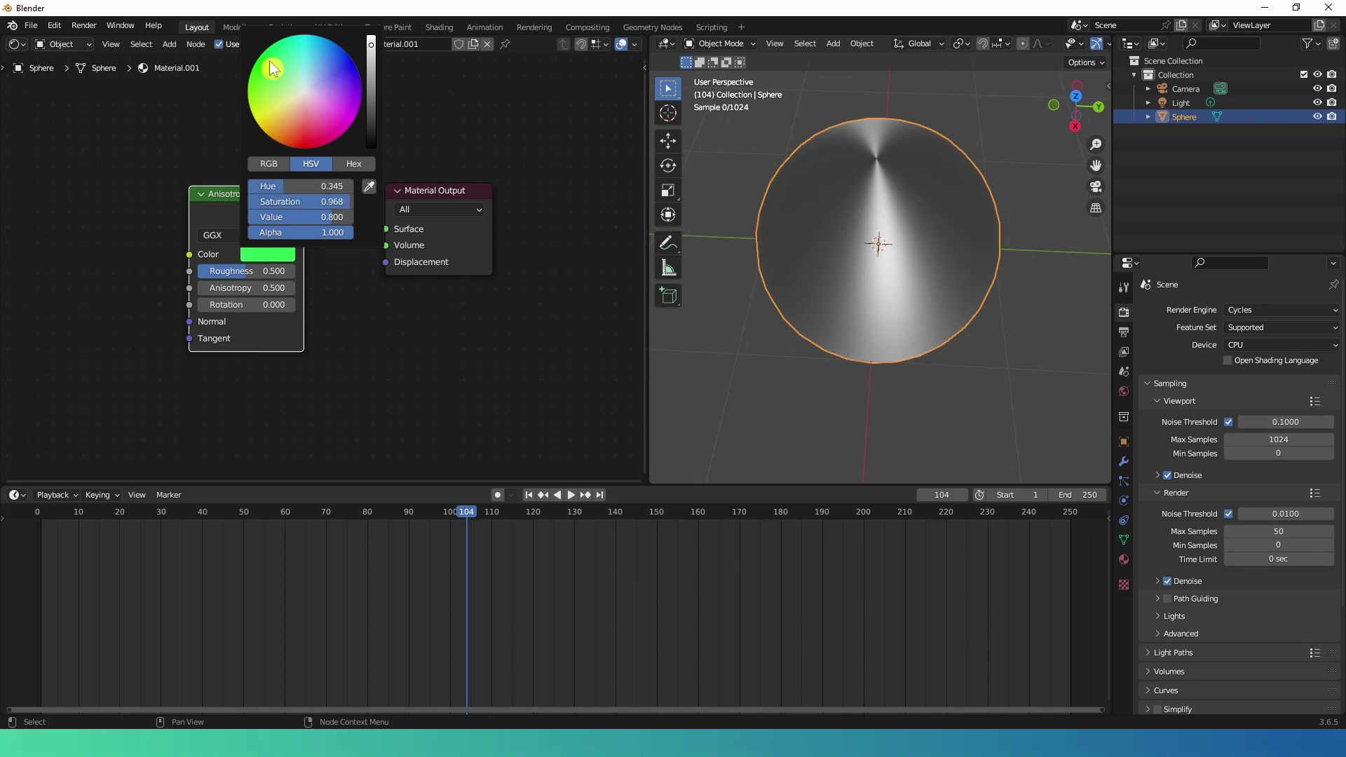
mouse_move(310, 66)
mouse_down()
mouse_move(347, 56)
mouse_move(328, 47)
mouse_up()
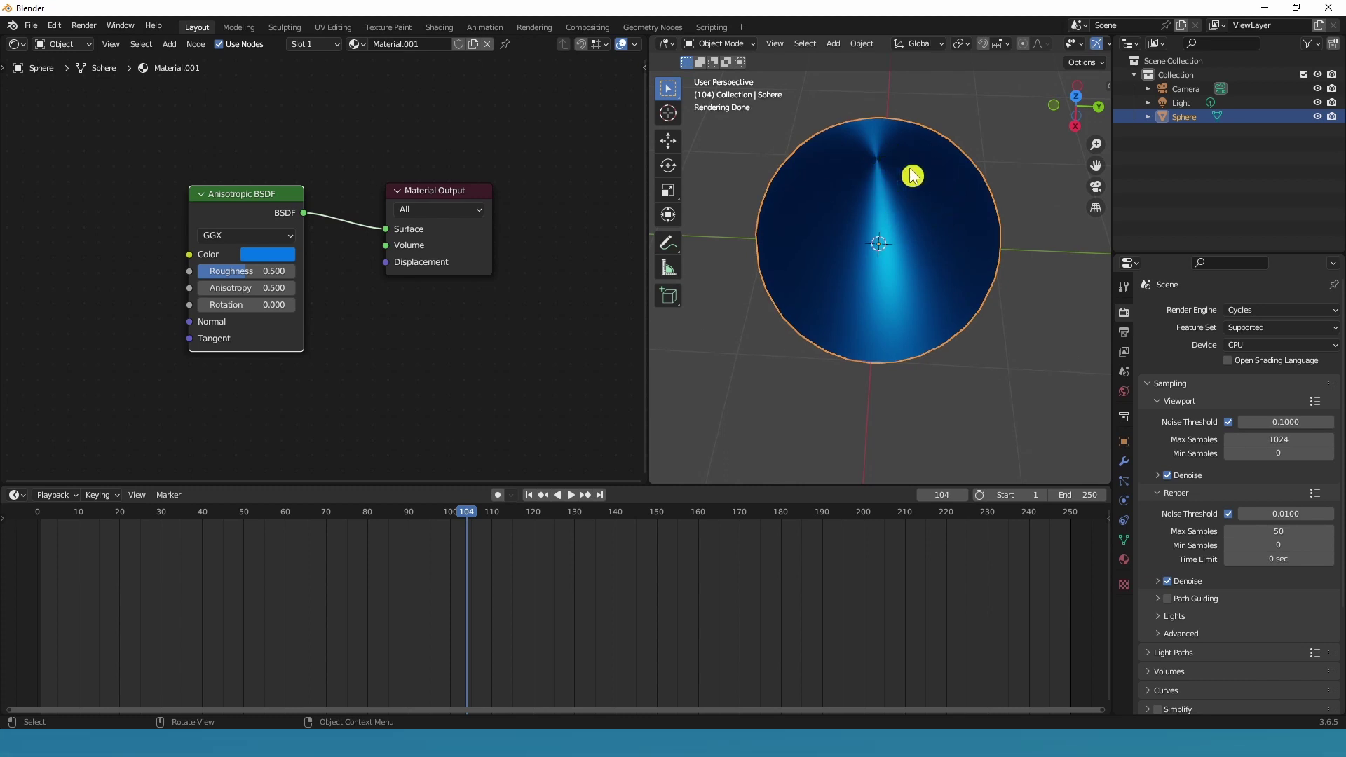
- Adjust the sphere's Anisotropic BSDF Rotation, first to 0.3 and finally to about 0.42
scroll(217, 308, up, 2)
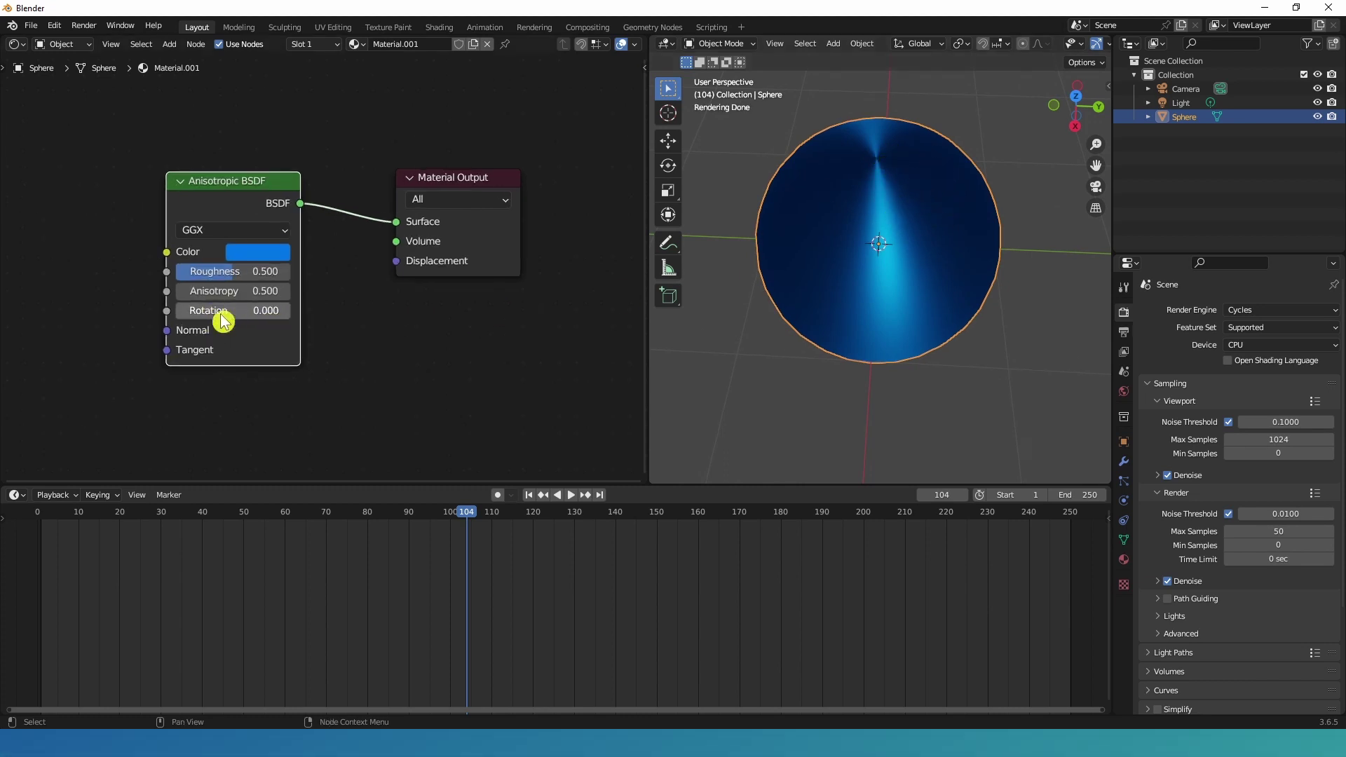
drag(160, 327, 195, 327)
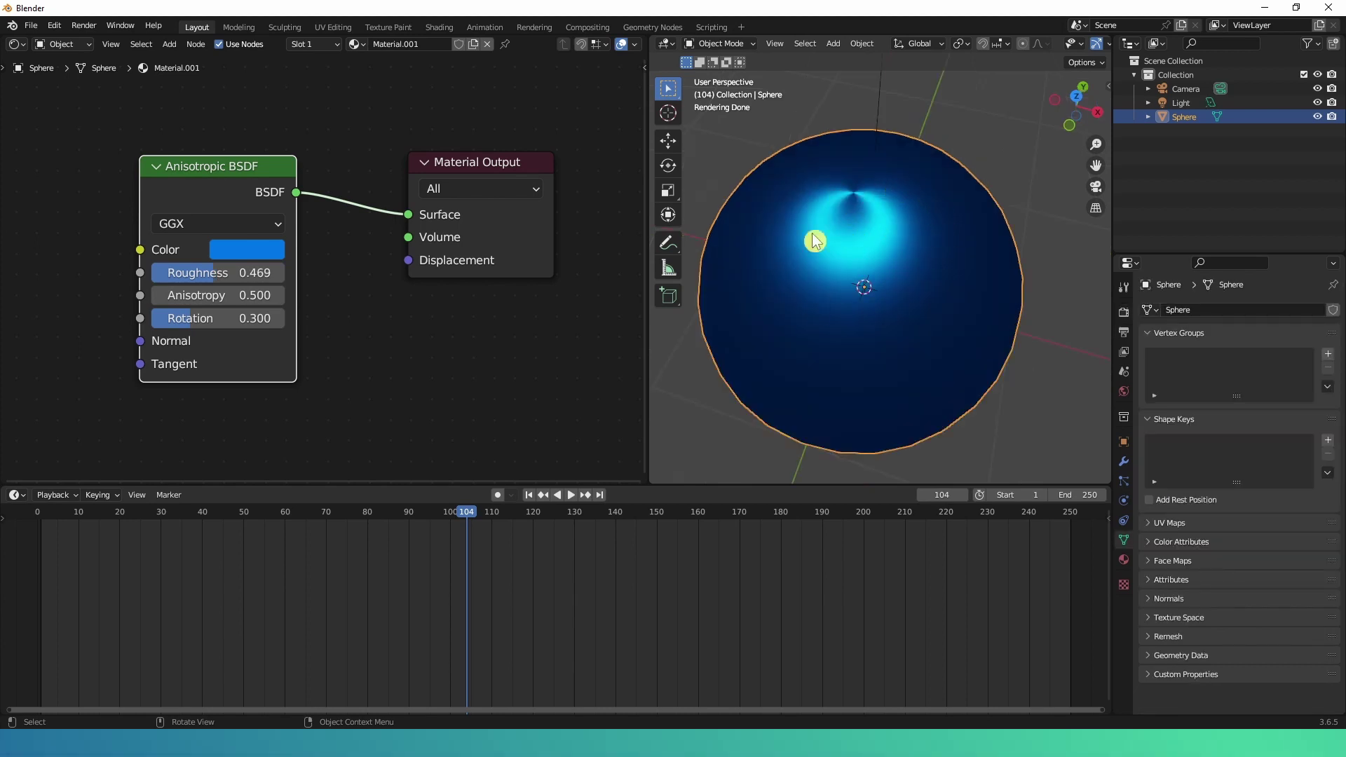
drag(198, 319, 207, 318)
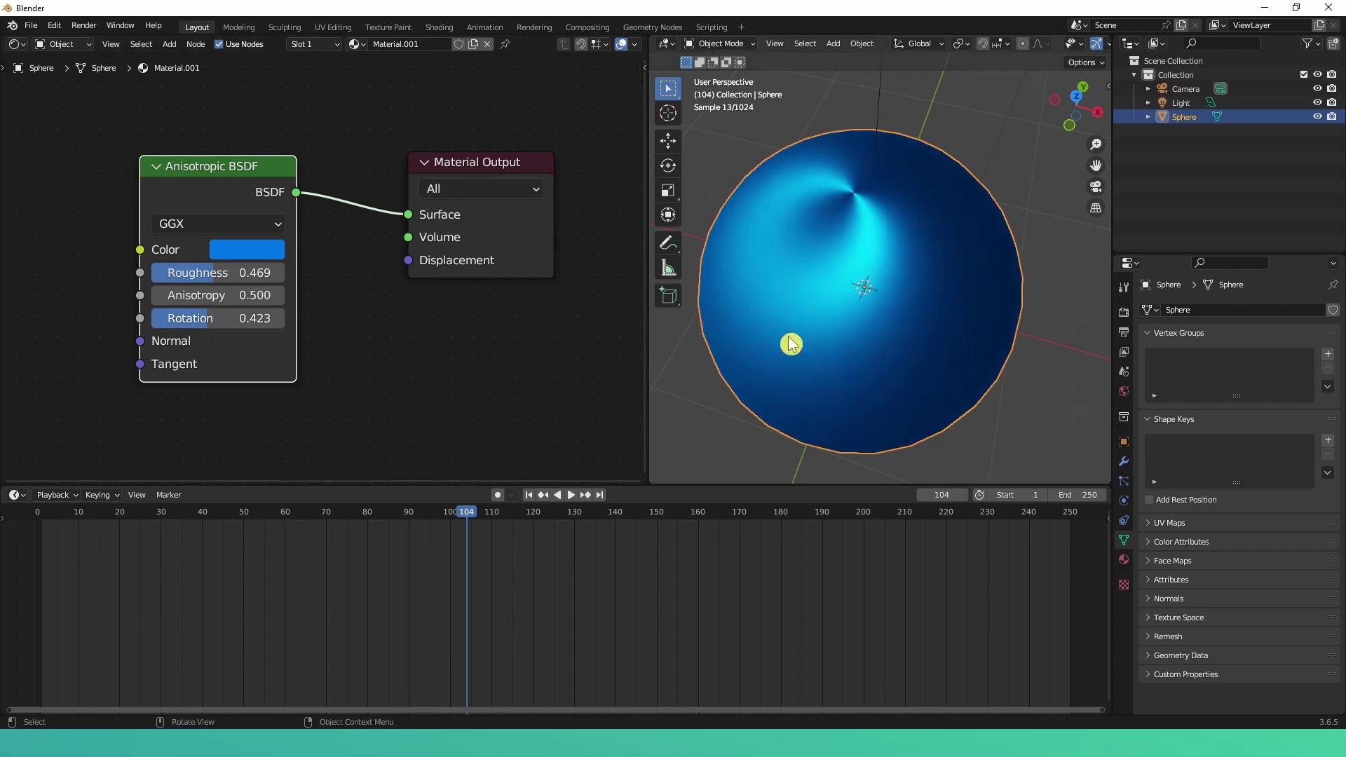
- Change the sphere's Anisotropic BSDF color to a saturated purple
middle_drag(853, 334, 873, 328)
click(282, 259)
drag(316, 322, 372, 345)
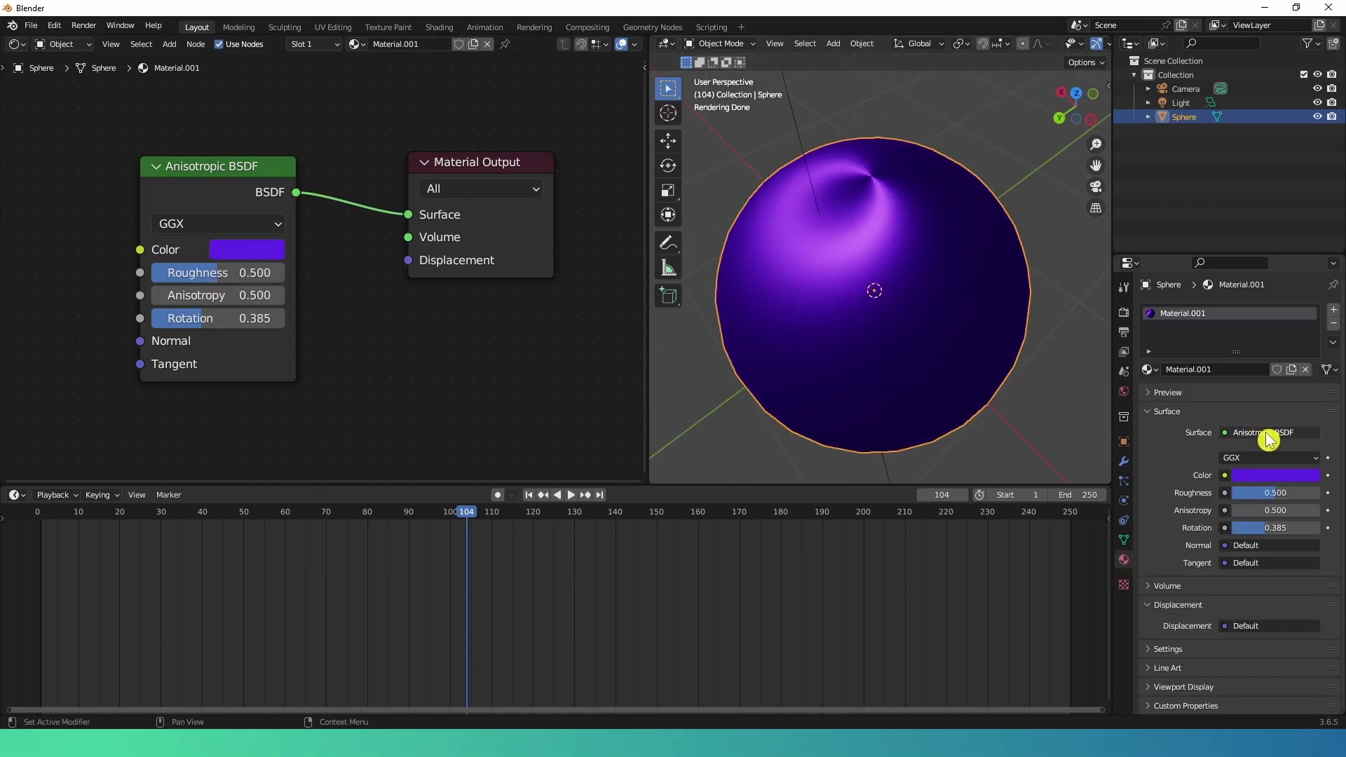
- Open the list of available surface shaders in the sphere's material properties
click(1268, 432)
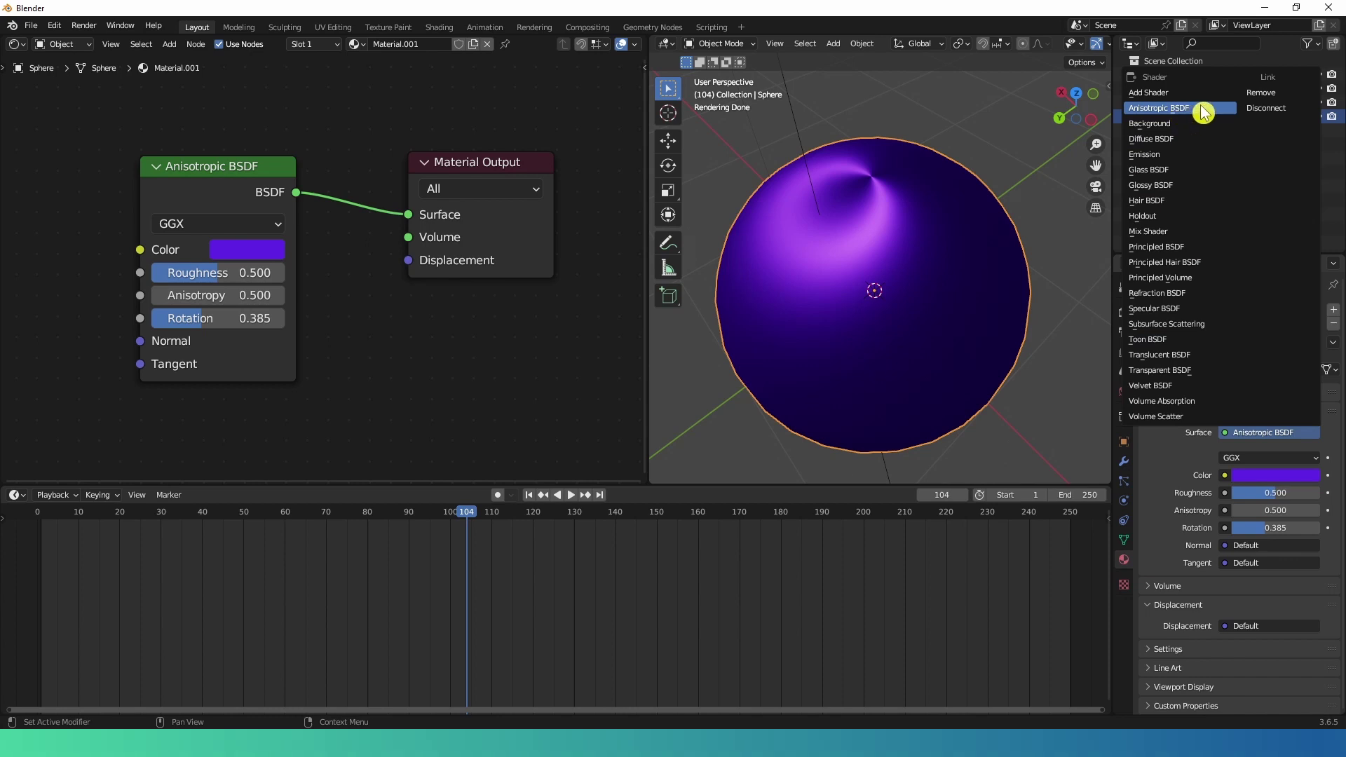